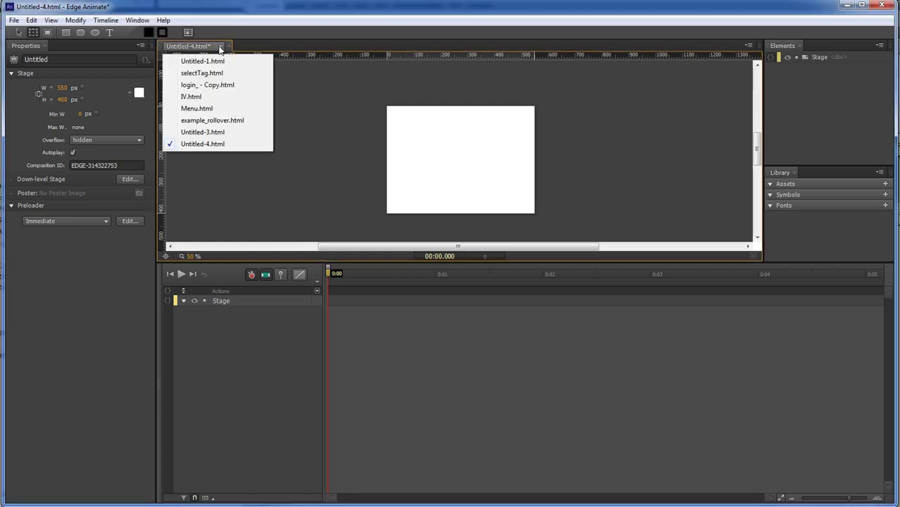
Switch to the finished Untitled-3 example and play its pen-and-V line animation twice
click(217, 135)
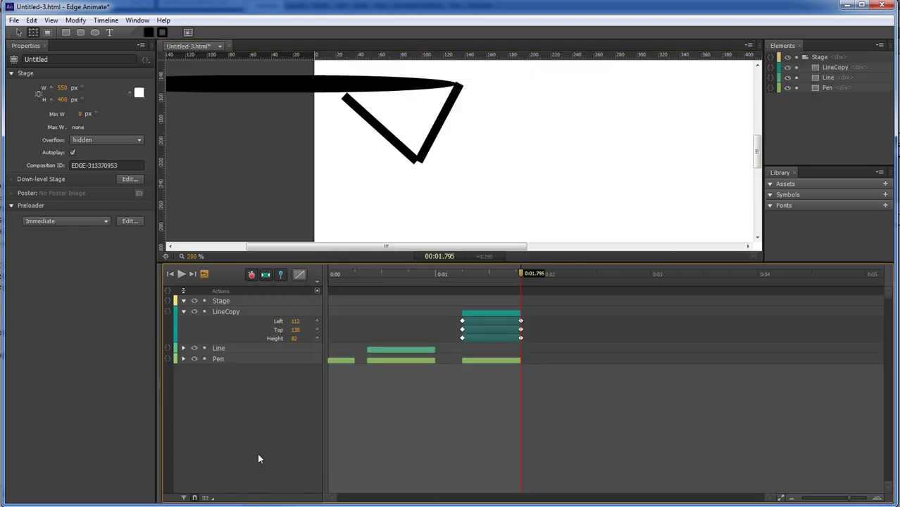
key(space)
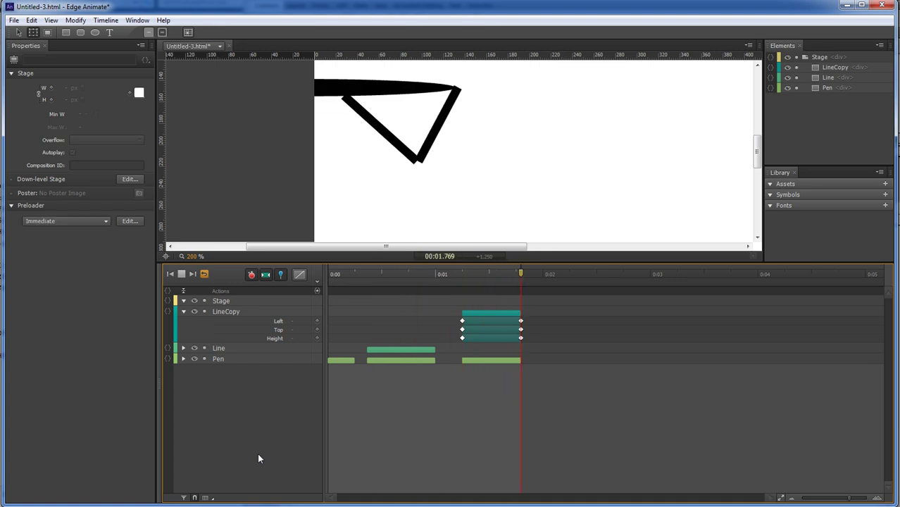
click(183, 311)
key(space)
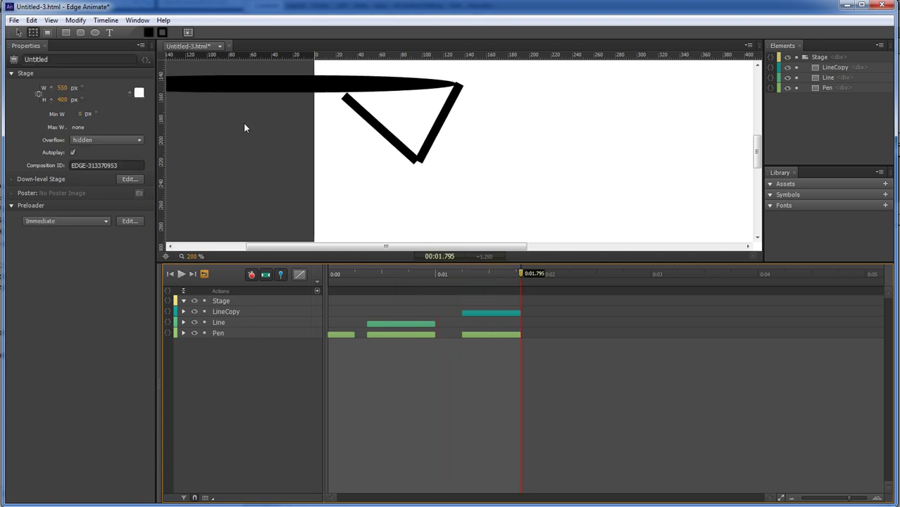
click(219, 46)
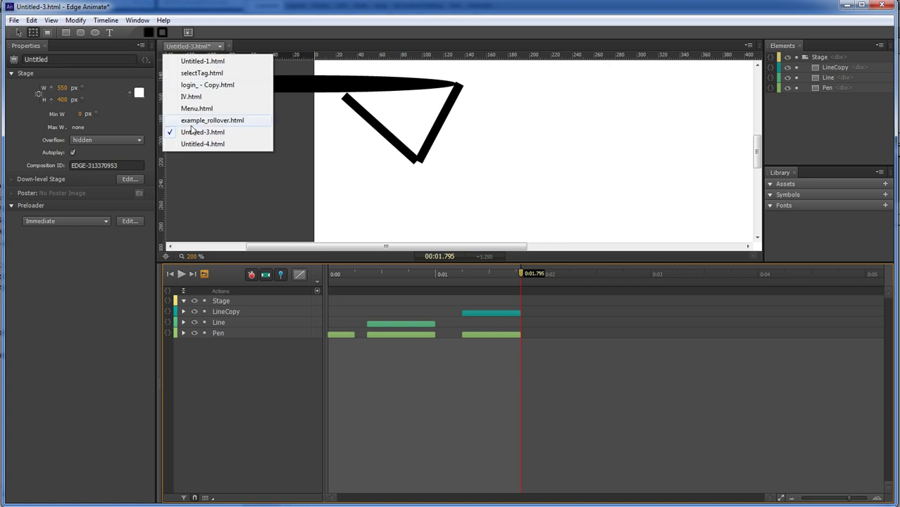
In Untitled-4, draw a 482×36 px black bar, Rectangle3, across the upper stage, then zoom in
click(200, 145)
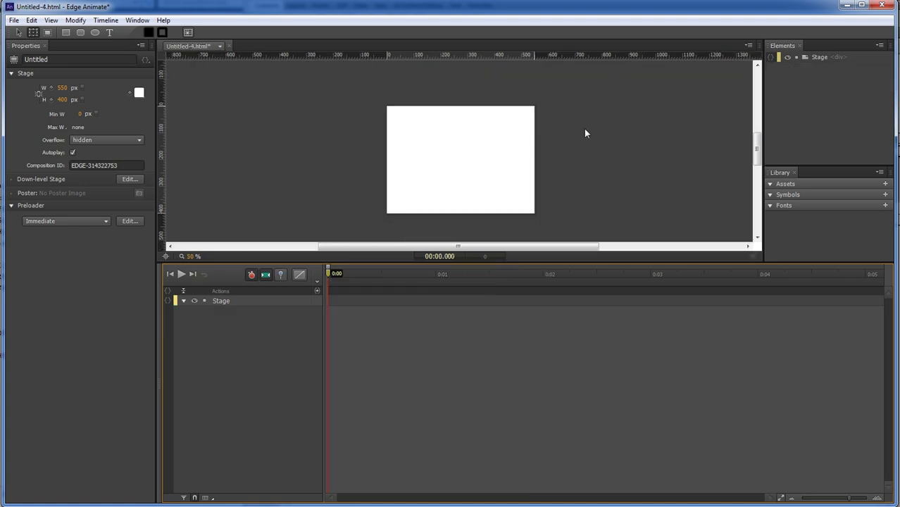
click(66, 33)
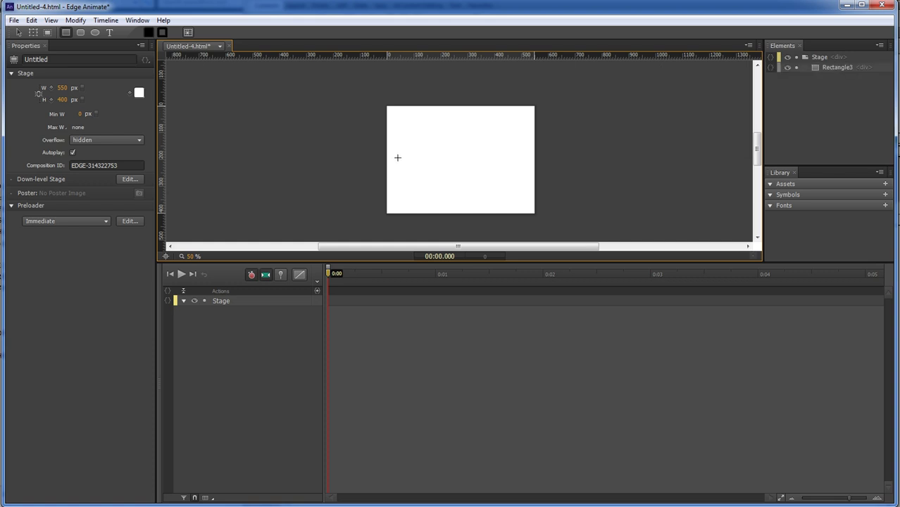
mouse_move(397, 143)
mouse_down()
mouse_move(525, 159)
mouse_move(527, 151)
mouse_up()
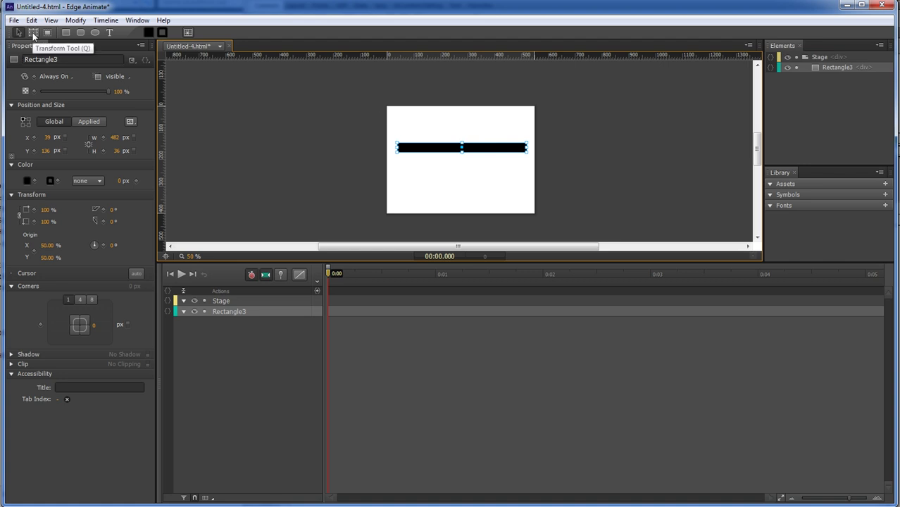
click(34, 33)
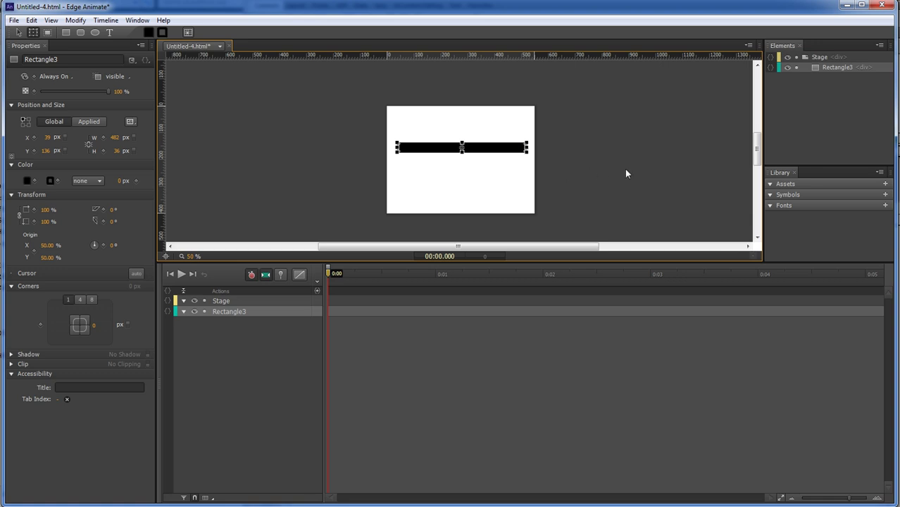
key(ctrl+equal)
key(ctrl+equal)
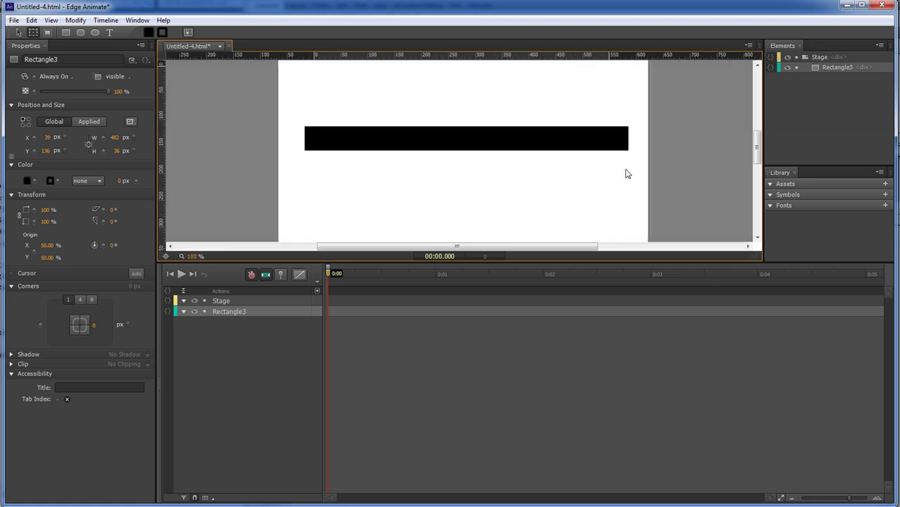
key(ctrl+equal)
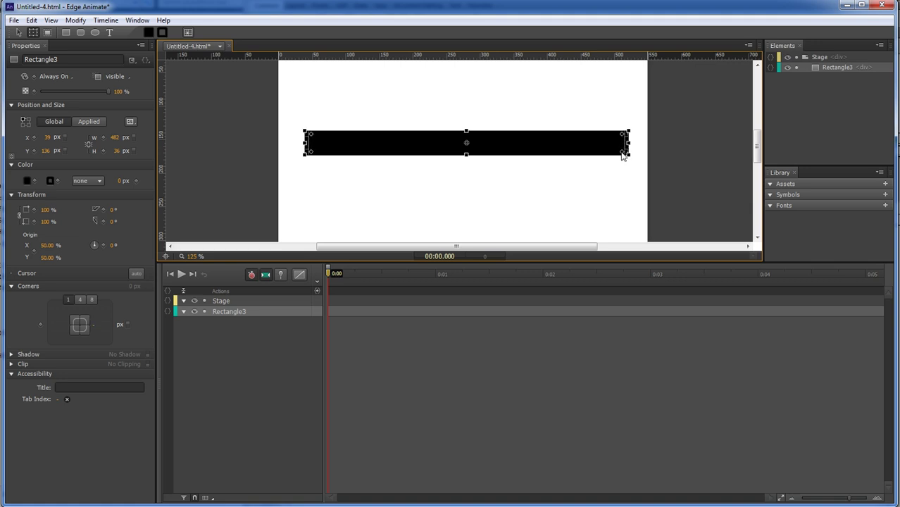
Raise Rectangle3's corner radii to 1008/37 px so the bar becomes a thin pointed lens
drag(623, 157, 555, 159)
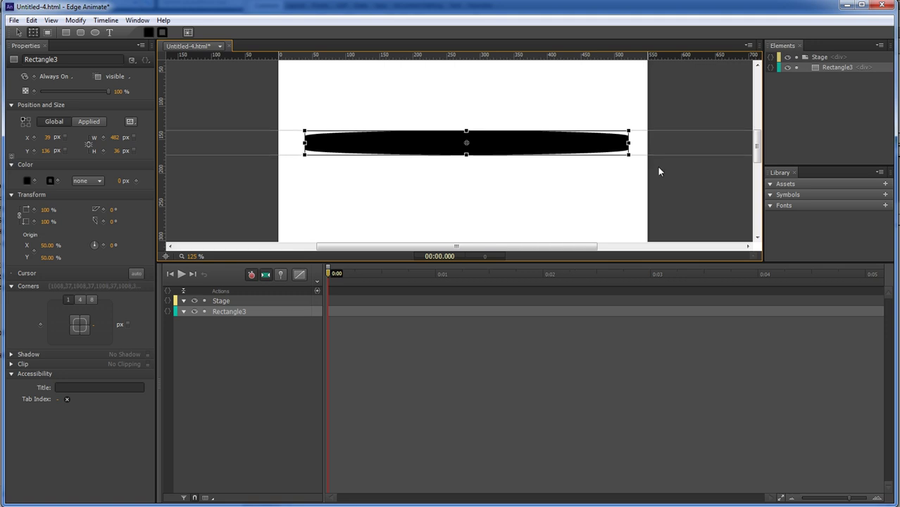
key(ctrl+minus)
key(ctrl+minus)
key(ctrl+minus)
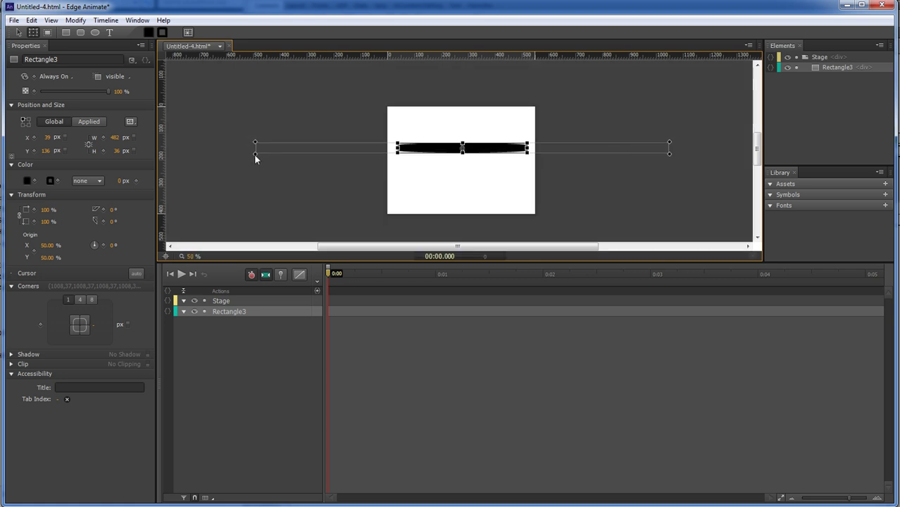
drag(255, 155, 187, 167)
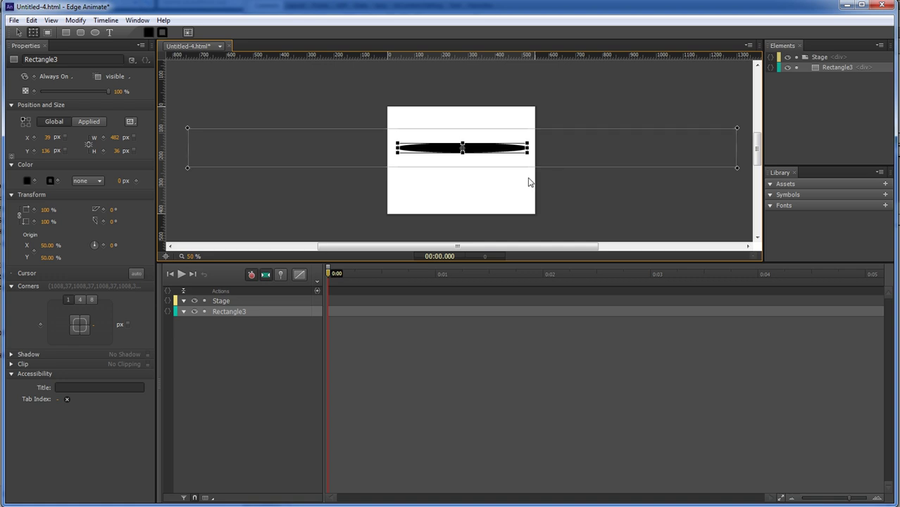
click(561, 191)
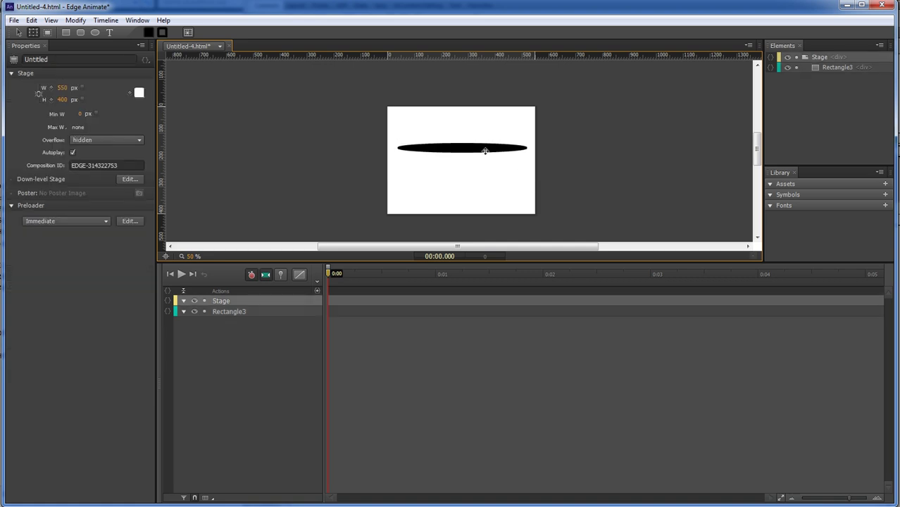
Move the pointed ellipse off the stage's left side and rename it Pen
drag(468, 149, 334, 142)
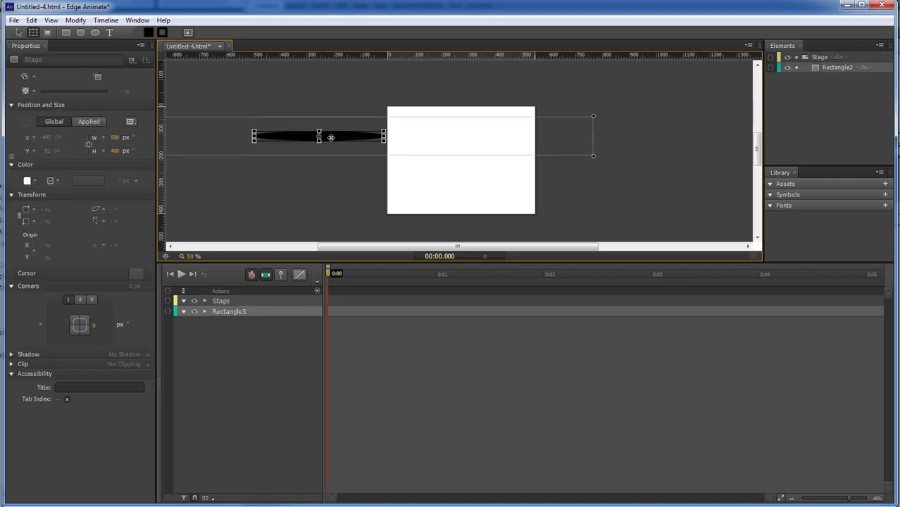
click(668, 186)
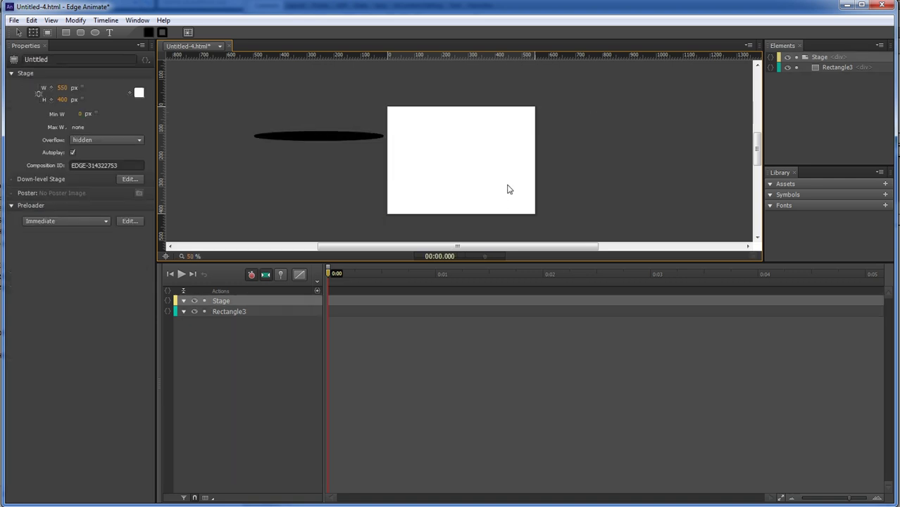
click(309, 139)
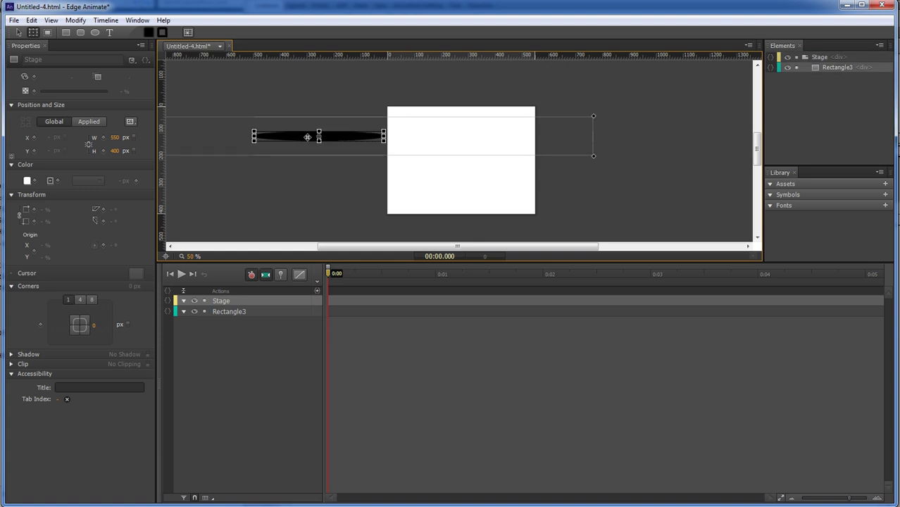
double_click(242, 312)
text(P)
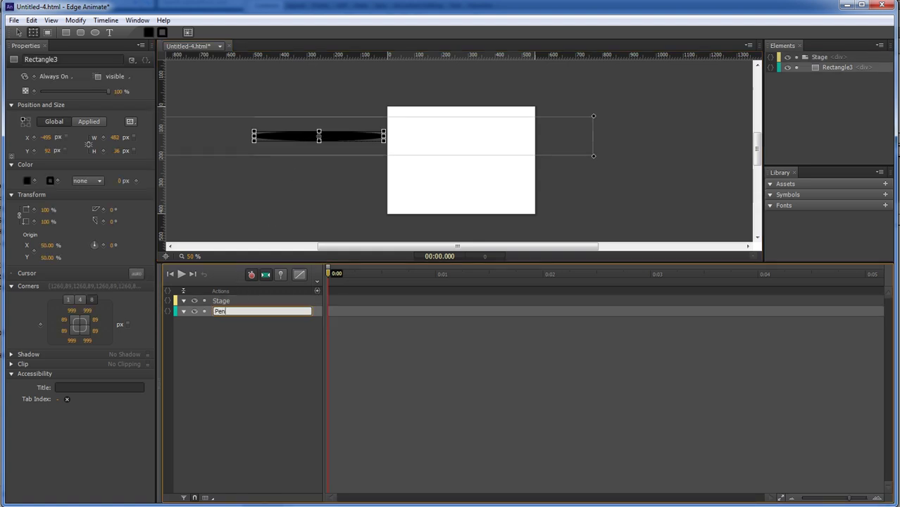
text(en)
key(Return)
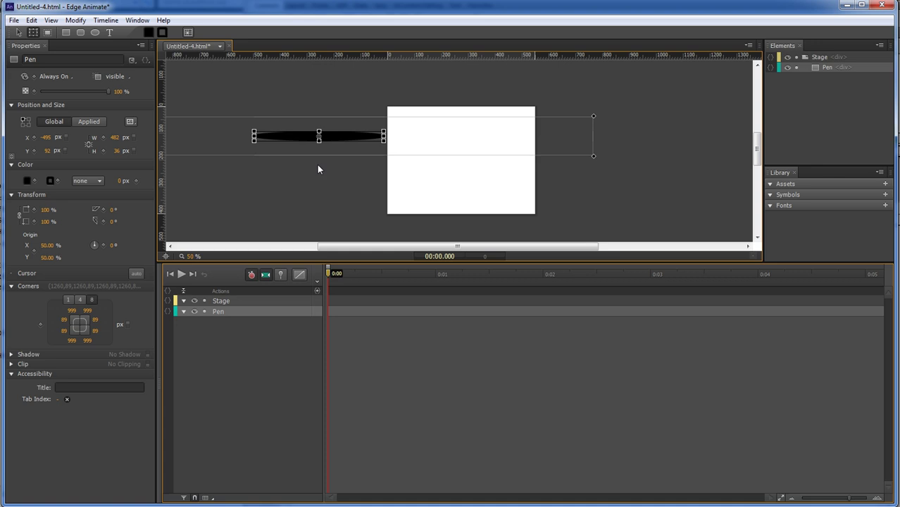
Nudge the Pen so its right tip meets the stage's left edge
click(319, 167)
drag(352, 135, 355, 133)
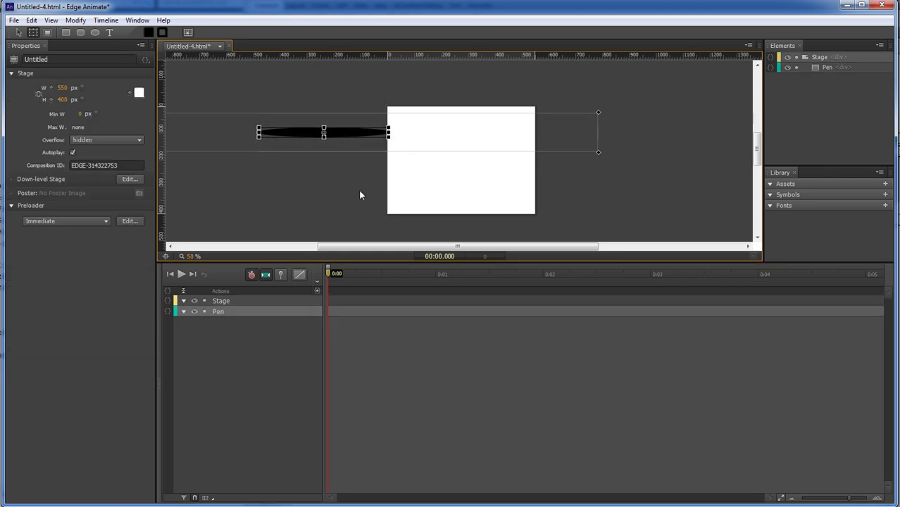
click(358, 150)
click(67, 33)
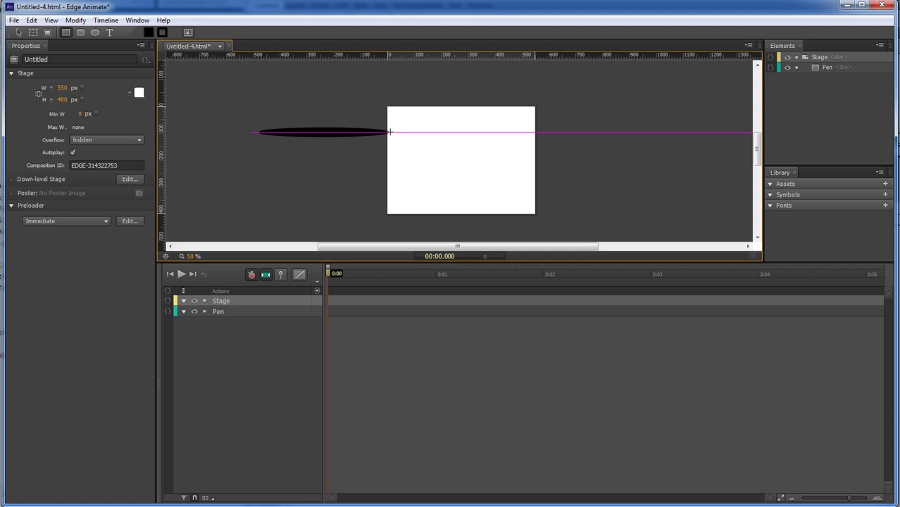
Draw a thin 12×118 px bar from the Pen's tip, tilt it -30°, and place a duplicate beside it
drag(388, 131, 389, 162)
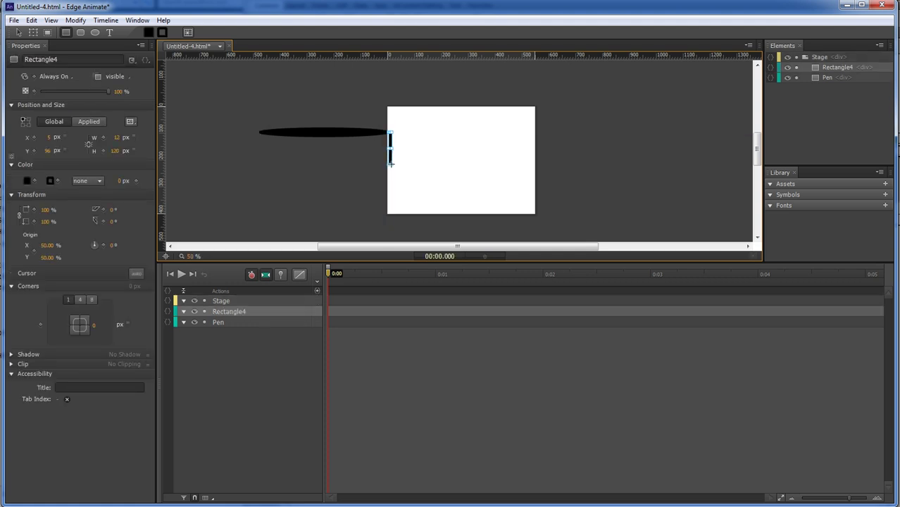
key(v)
click(32, 32)
drag(393, 169, 398, 145)
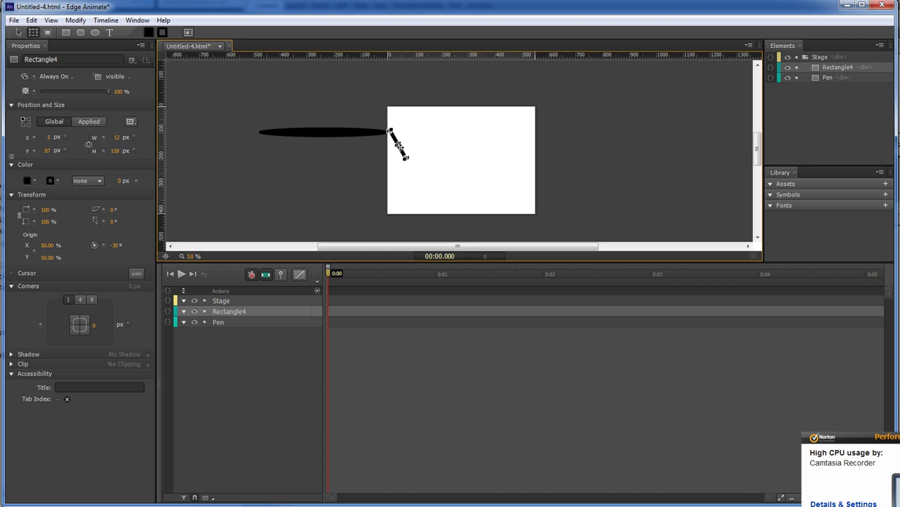
key(ctrl+d)
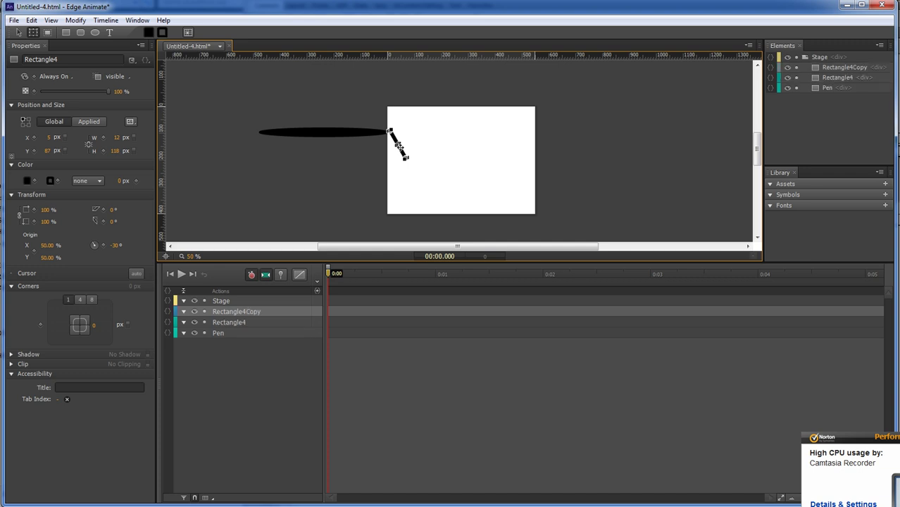
drag(399, 146, 419, 129)
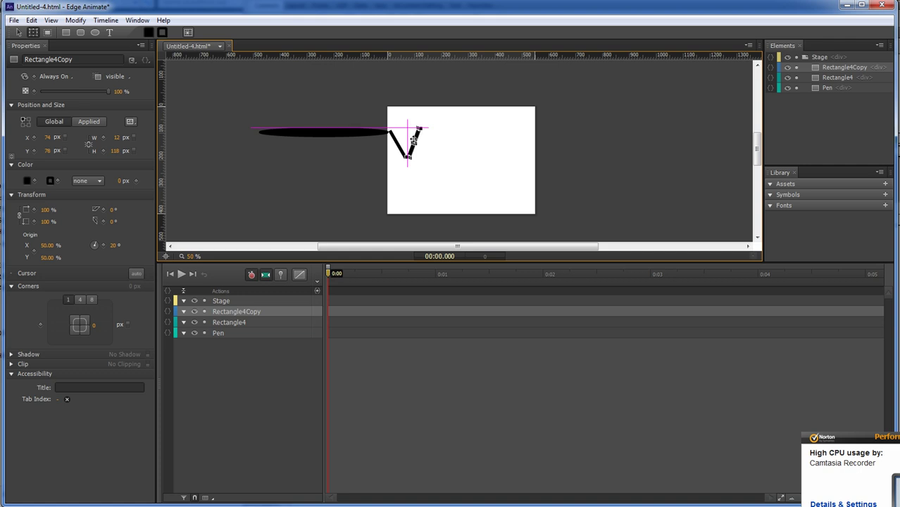
Select Rectangle4 and Rectangle4Copy, nudging the copy left and undoing the changes
click(231, 322)
click(249, 367)
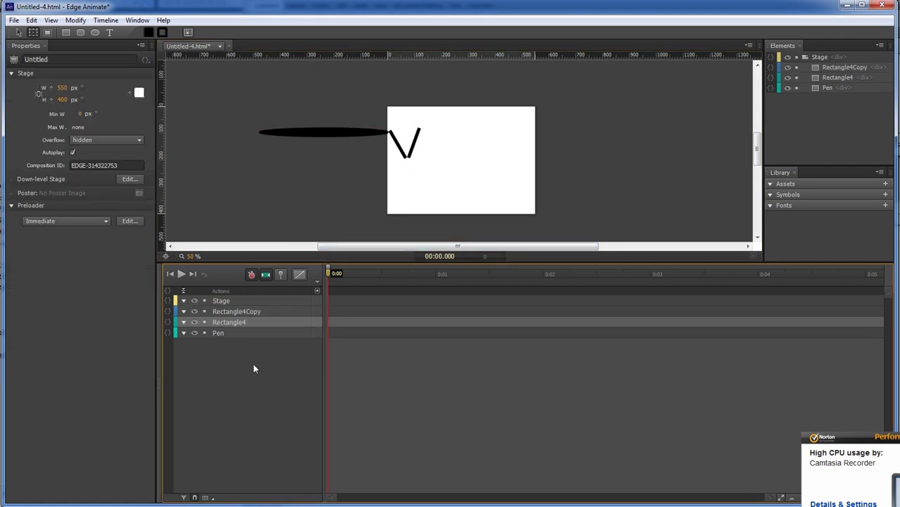
key(ctrl+z)
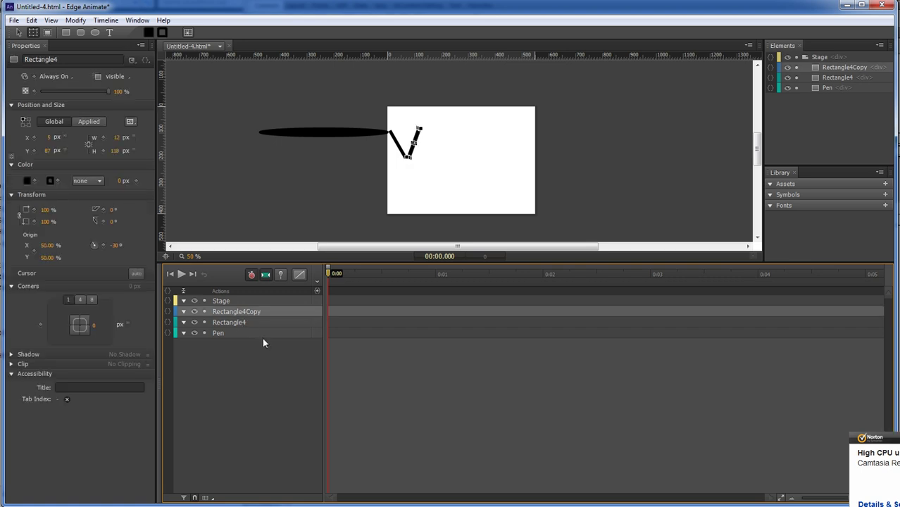
key(Left)
key(Left)
key(Left)
key(Left)
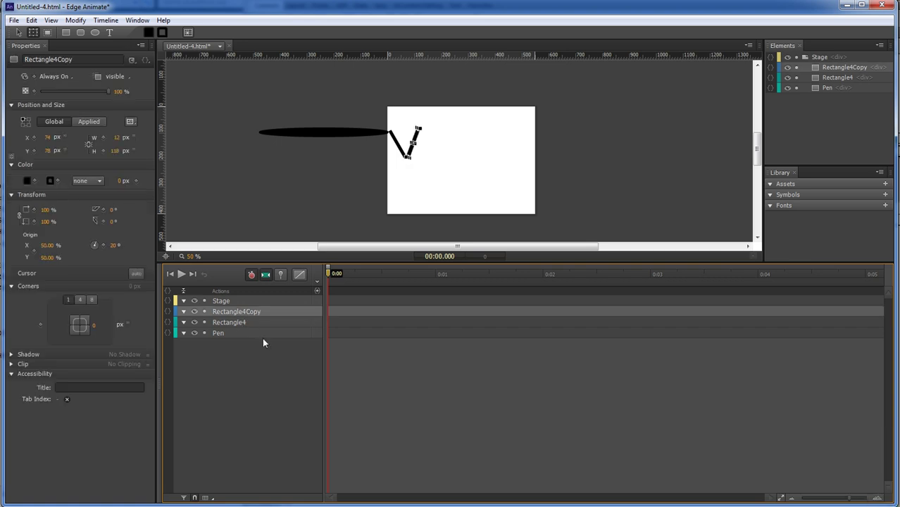
click(269, 352)
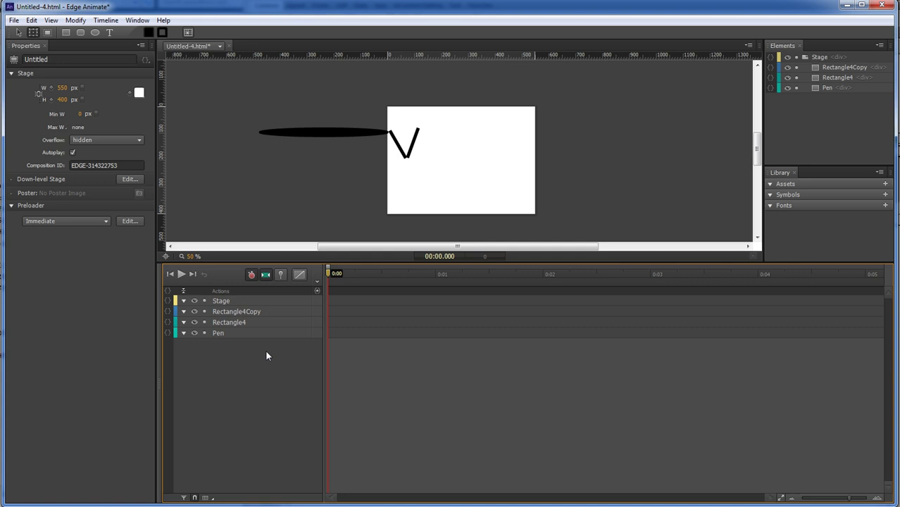
key(ctrl+z)
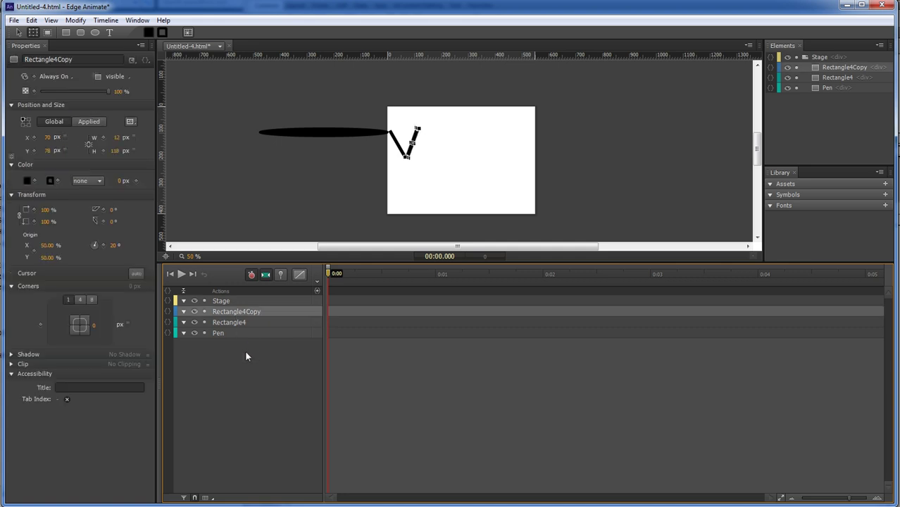
click(248, 367)
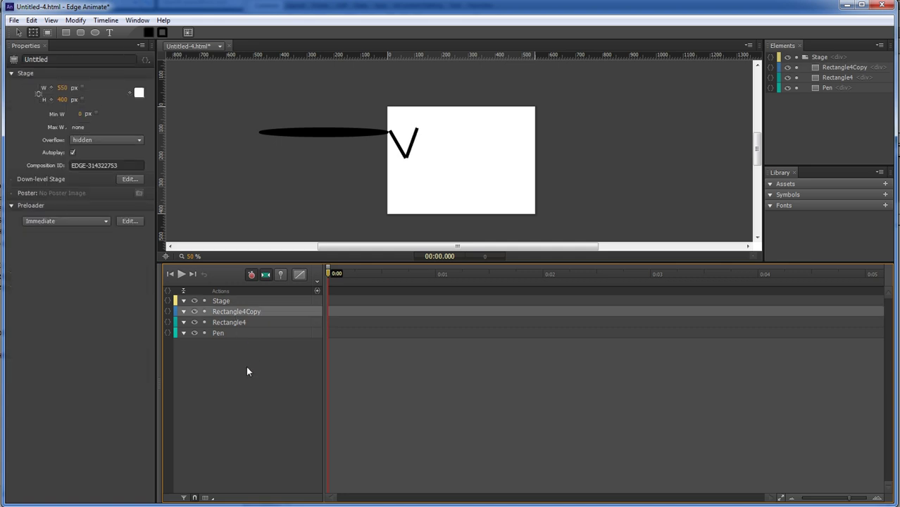
Inspect the Rectangle4Copy stroke, then hide it from the stage
click(234, 314)
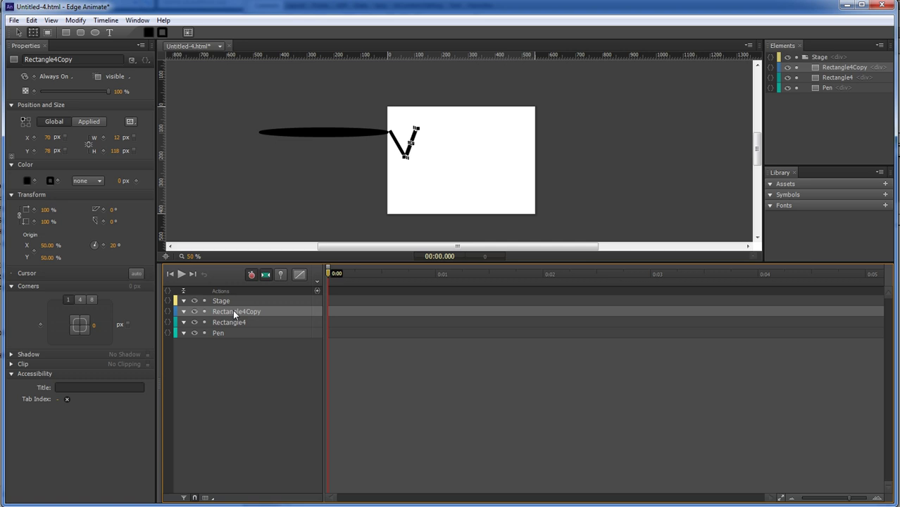
click(247, 391)
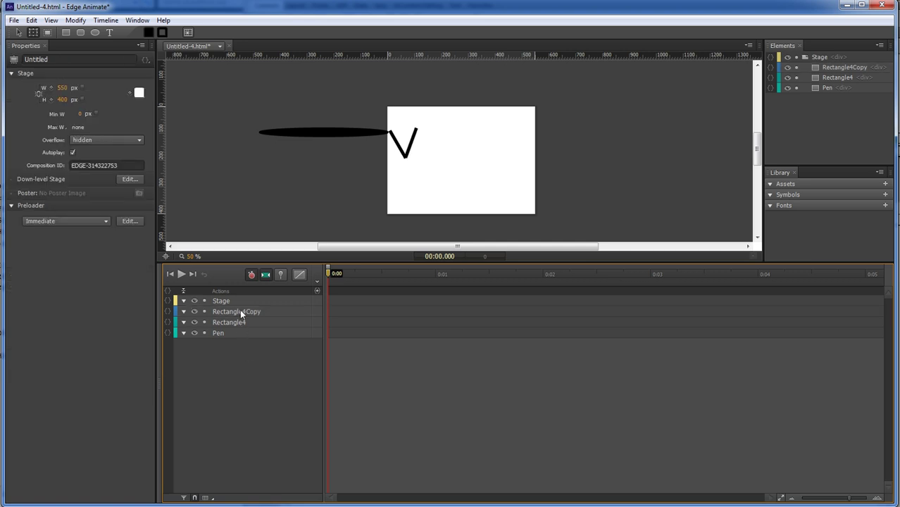
click(240, 311)
click(260, 391)
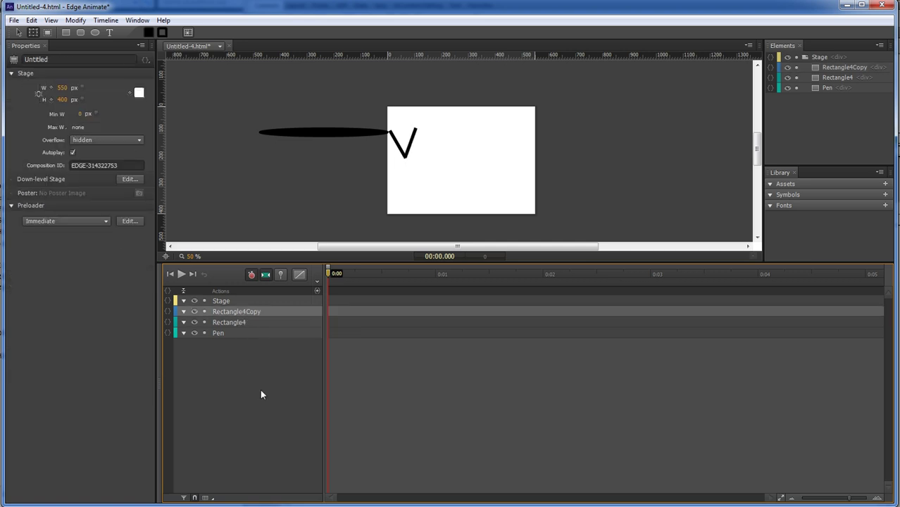
click(250, 312)
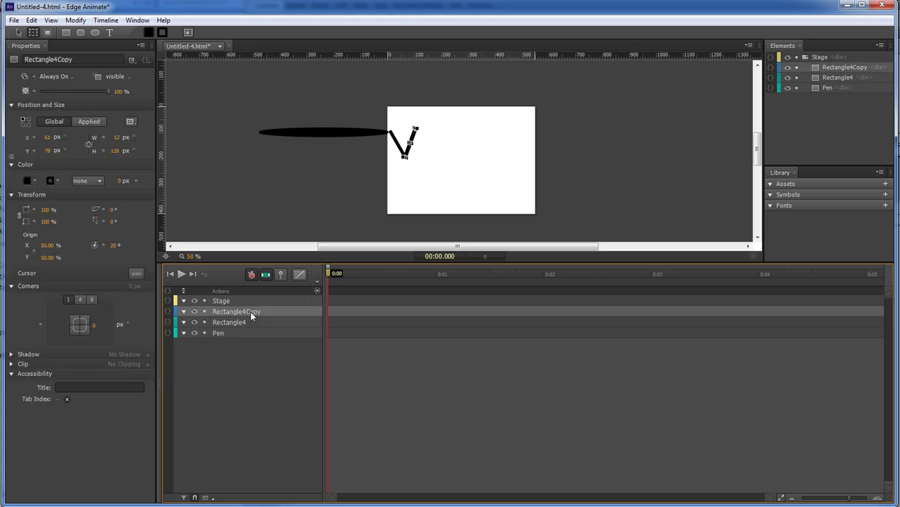
click(255, 376)
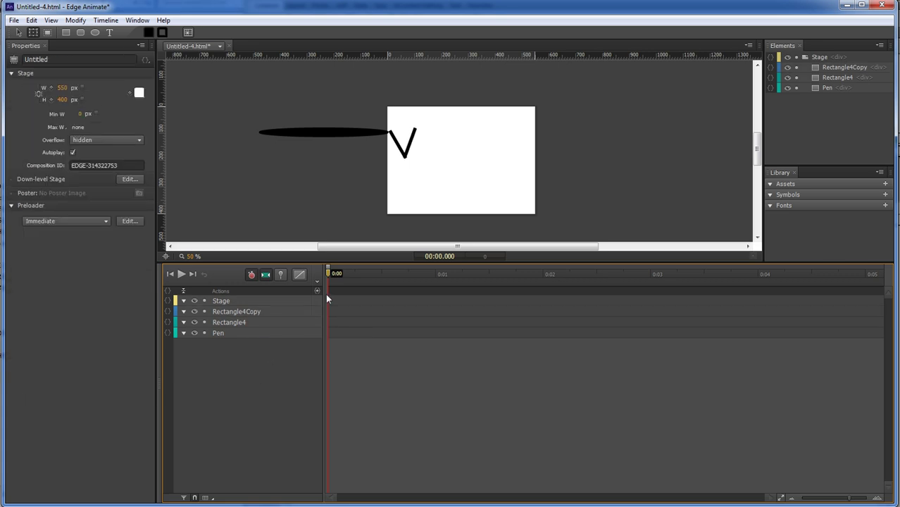
click(195, 312)
With pinning, tween Rectangle4's height 118→0 px and slide the Pen down-right over 0.5 s
key(p)
drag(327, 277, 382, 274)
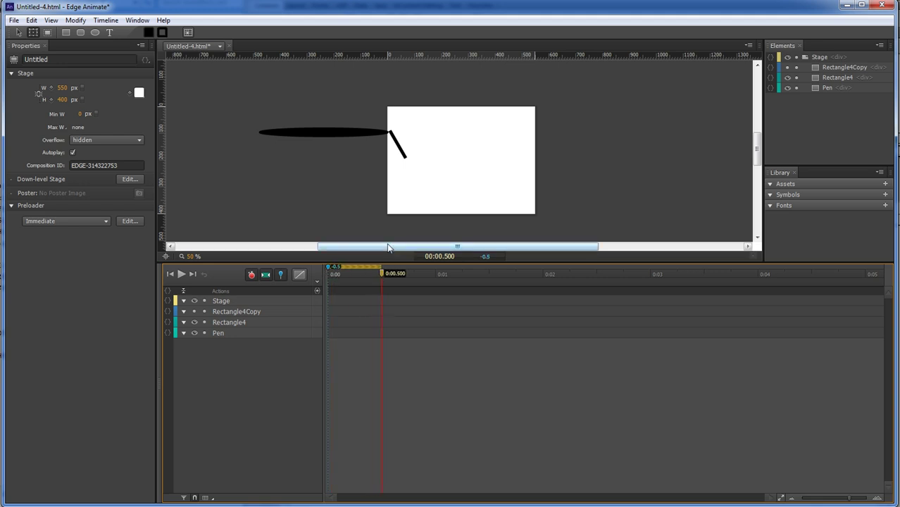
click(235, 321)
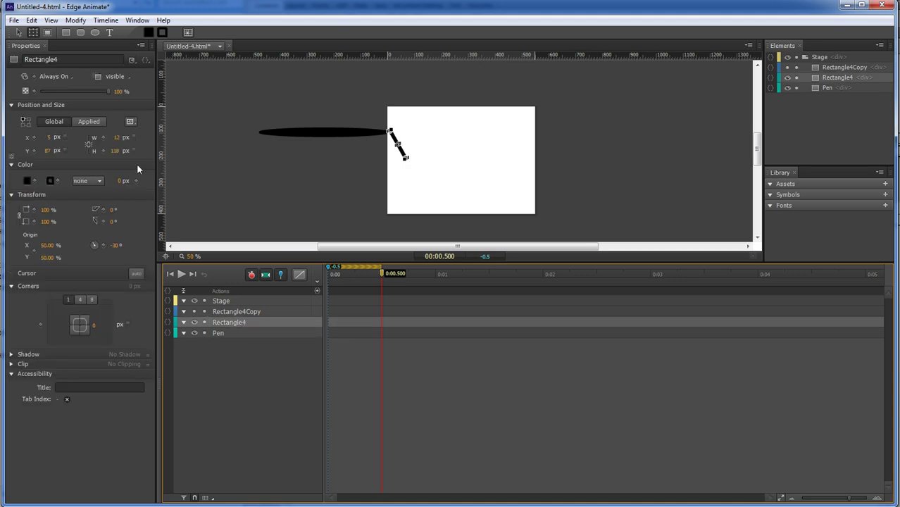
click(114, 152)
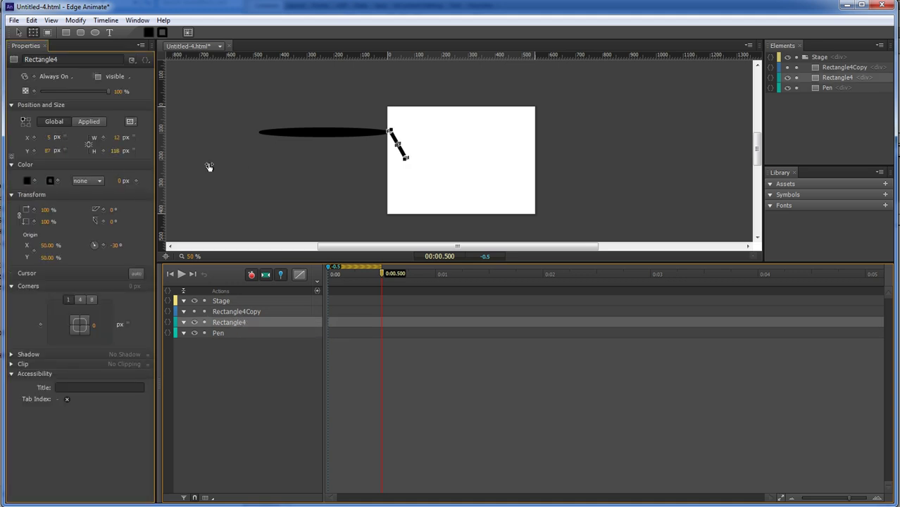
text(0)
key(Return)
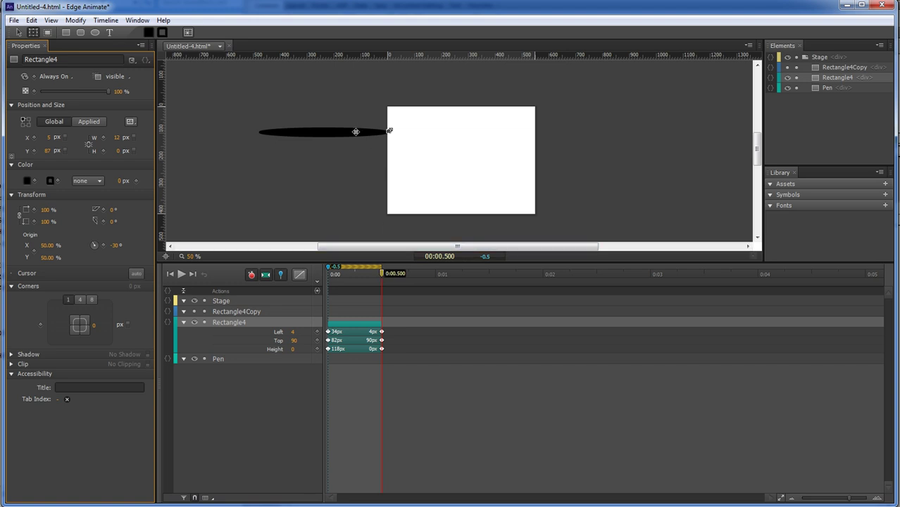
drag(356, 132, 377, 153)
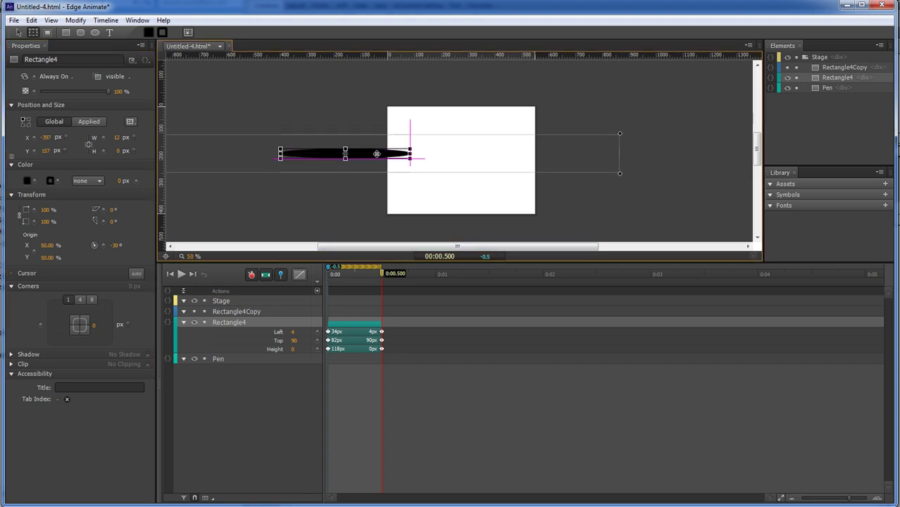
drag(381, 273, 306, 282)
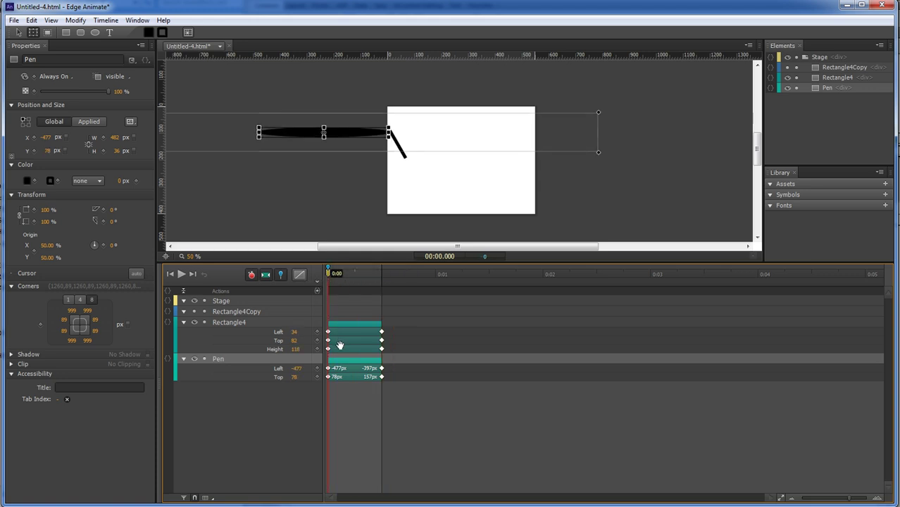
Replace the keyframes so Rectangle4's height grows from 0 at 0:00 to 118 at 0:00.500
key(ctrl+z)
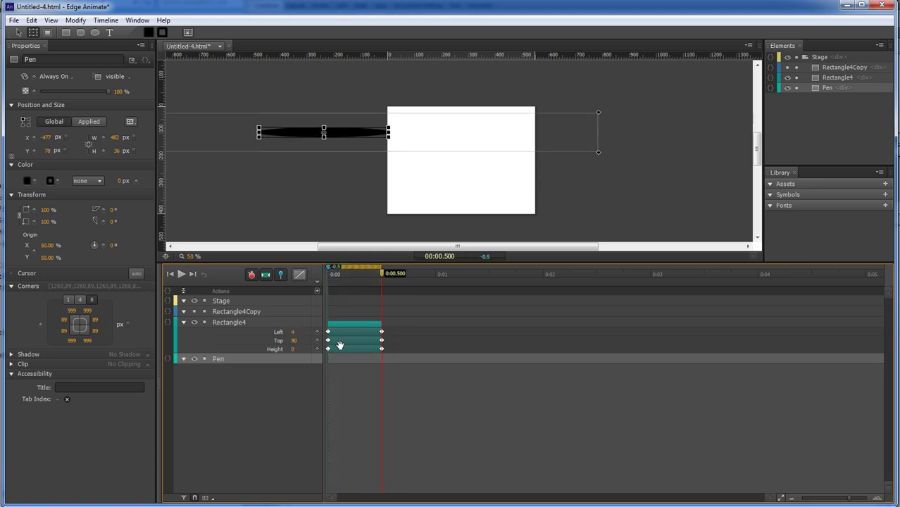
key(ctrl+z)
drag(381, 274, 328, 275)
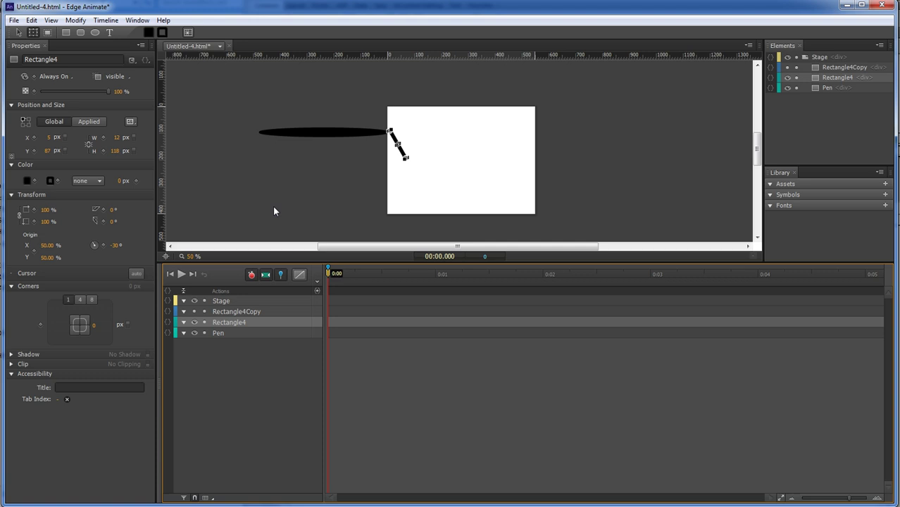
click(114, 150)
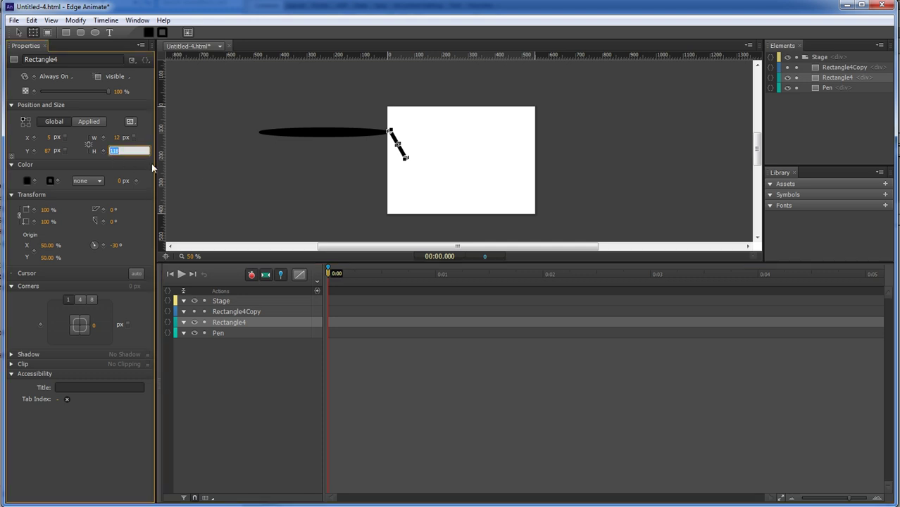
text(0)
key(Return)
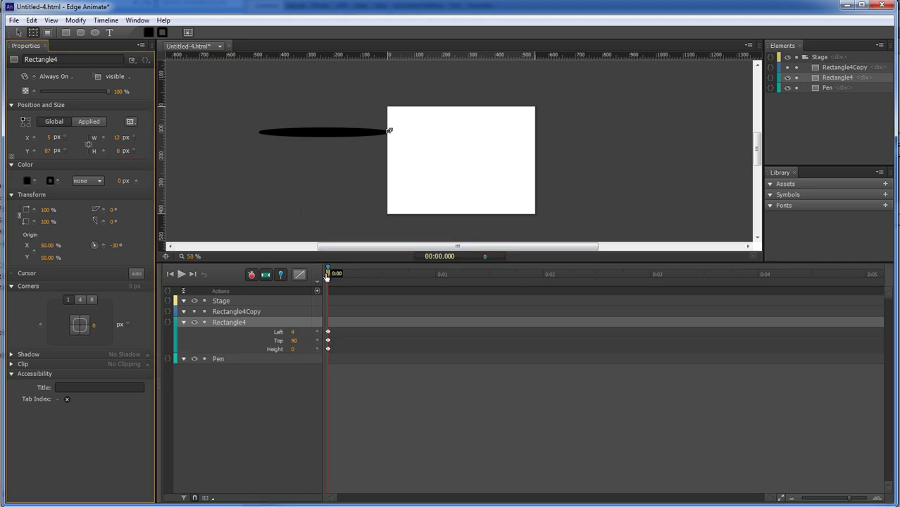
drag(328, 274, 382, 276)
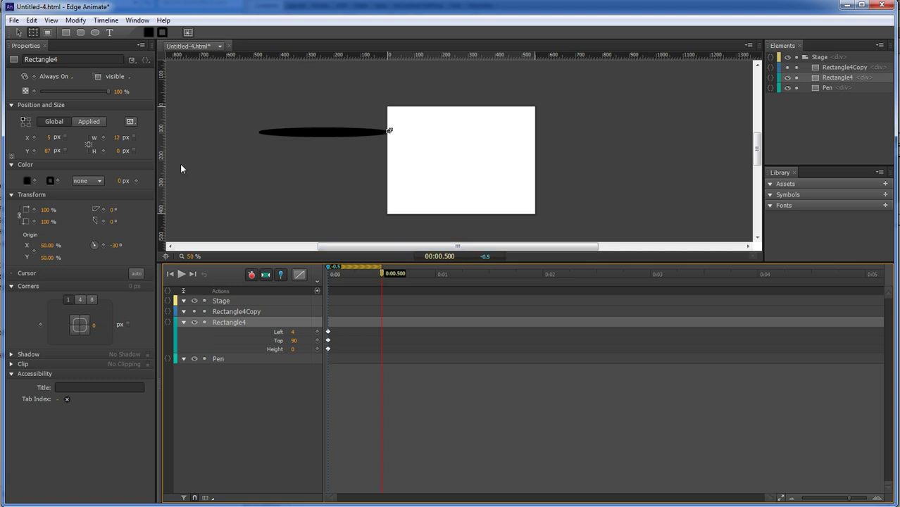
click(117, 151)
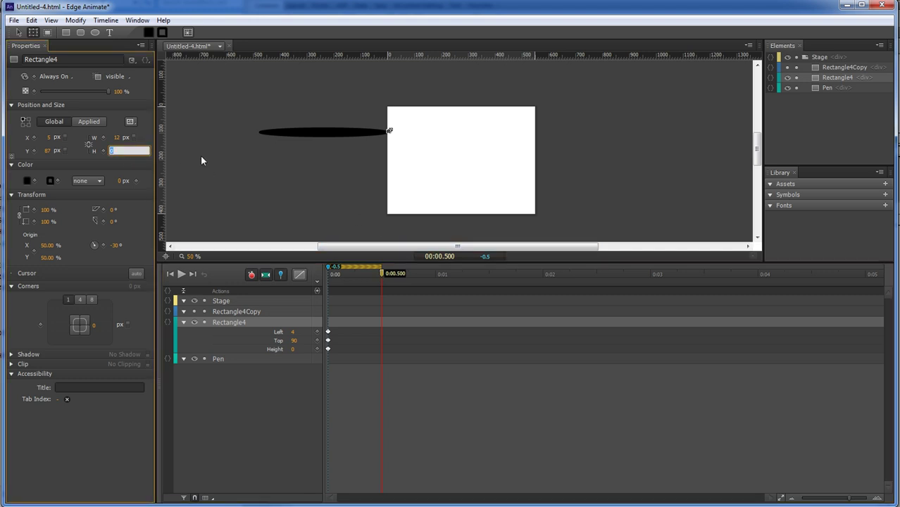
key(Return)
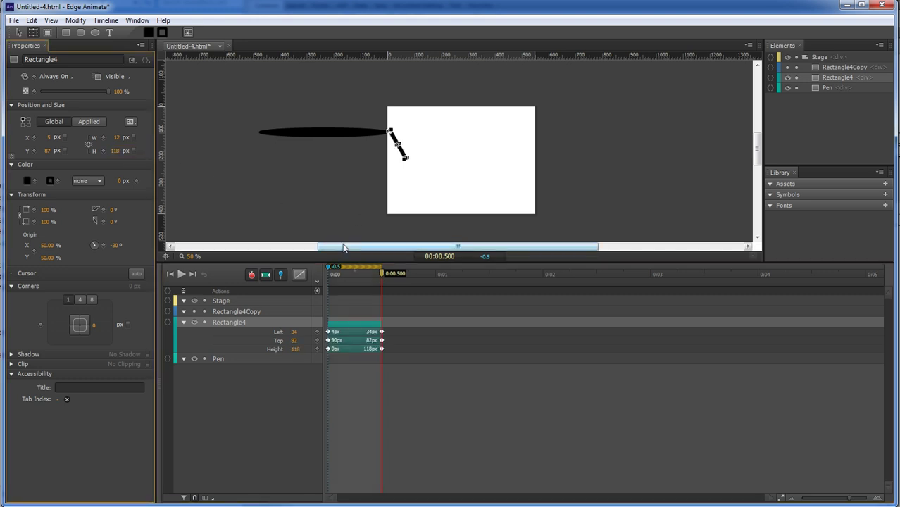
mouse_move(377, 277)
mouse_down()
mouse_move(328, 276)
mouse_move(382, 276)
mouse_up()
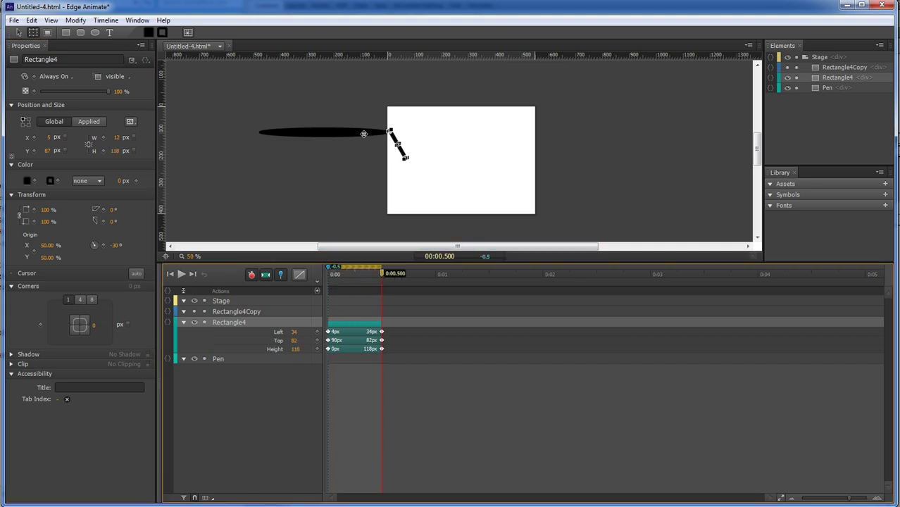
Move the Pen to the stroke's lower end at Left -410, Top 175, and preview
drag(363, 134, 382, 163)
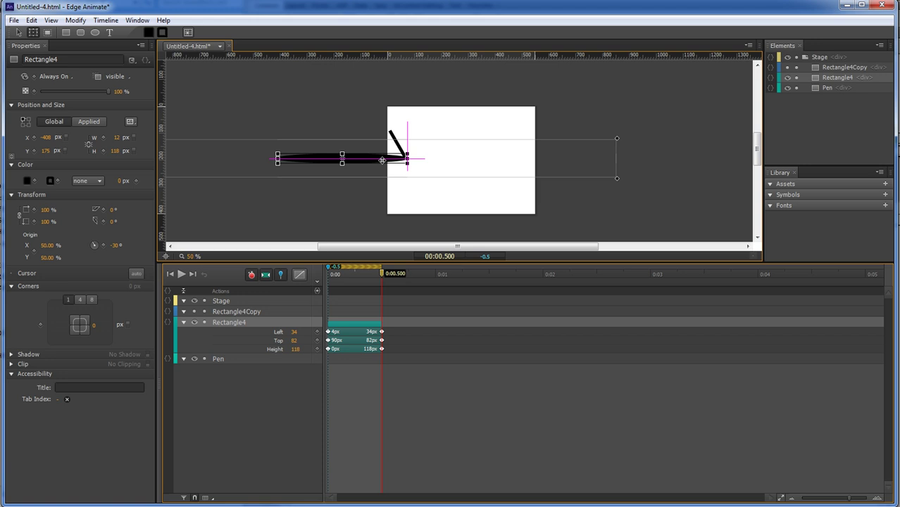
click(361, 221)
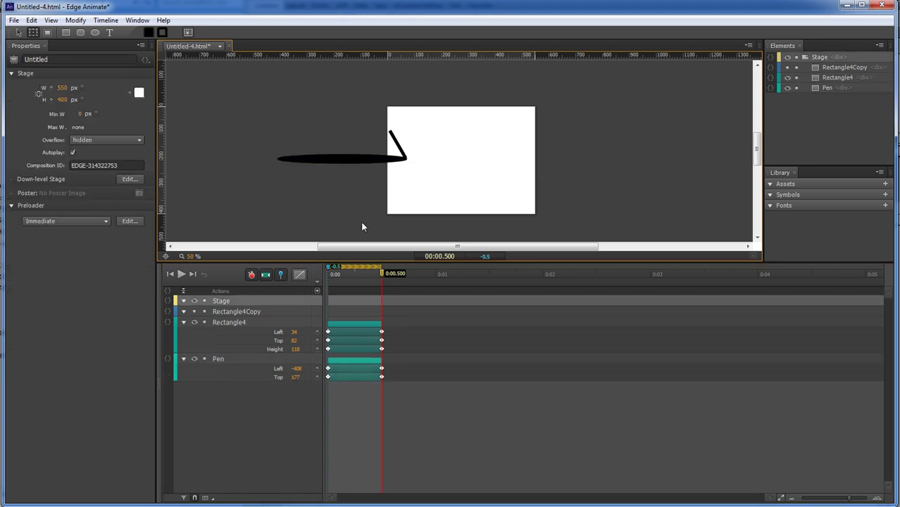
click(367, 159)
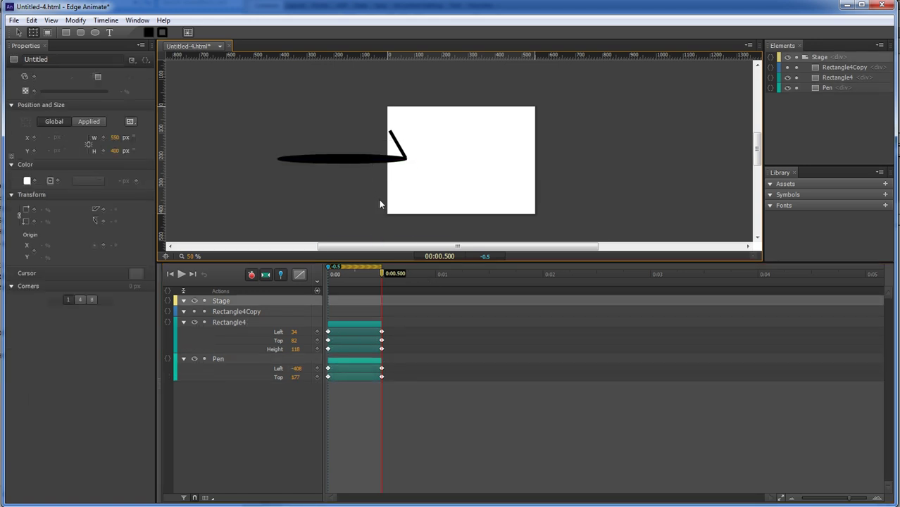
key(Left)
key(Left)
key(Up)
key(Up)
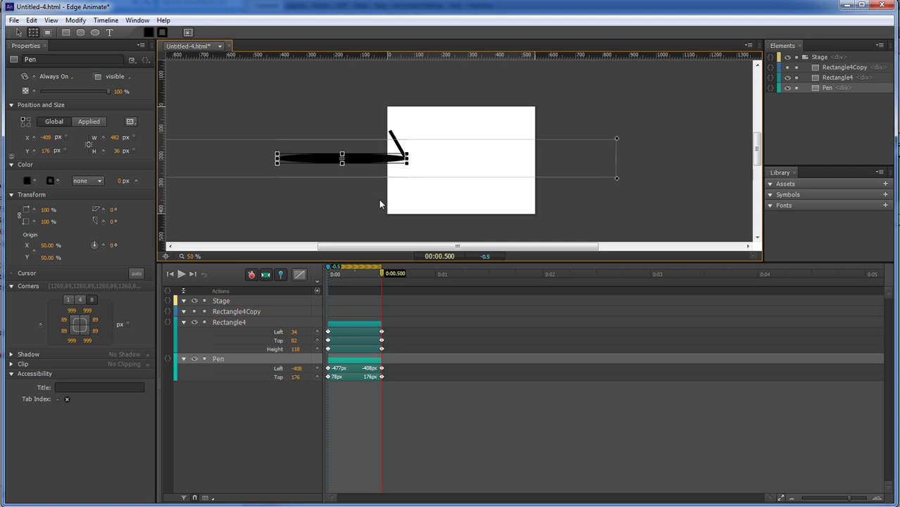
click(380, 204)
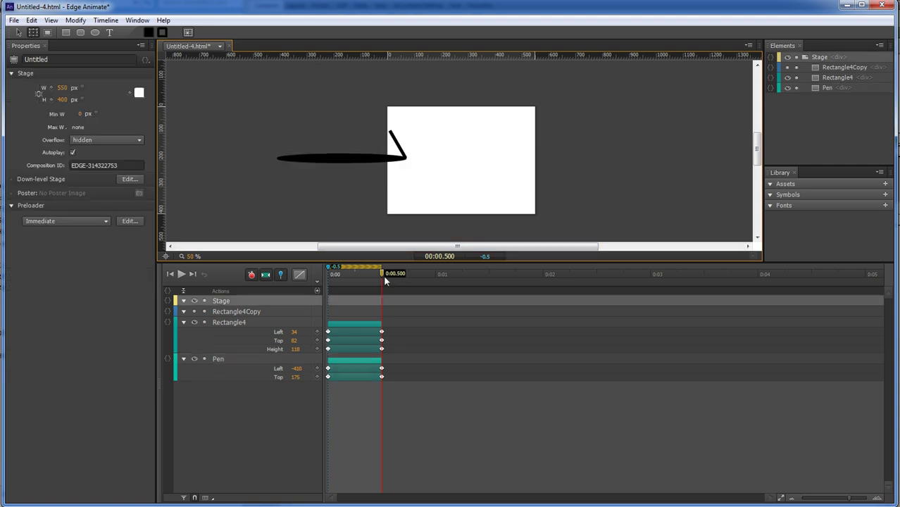
mouse_move(381, 274)
mouse_down()
mouse_move(330, 277)
mouse_move(382, 281)
mouse_up()
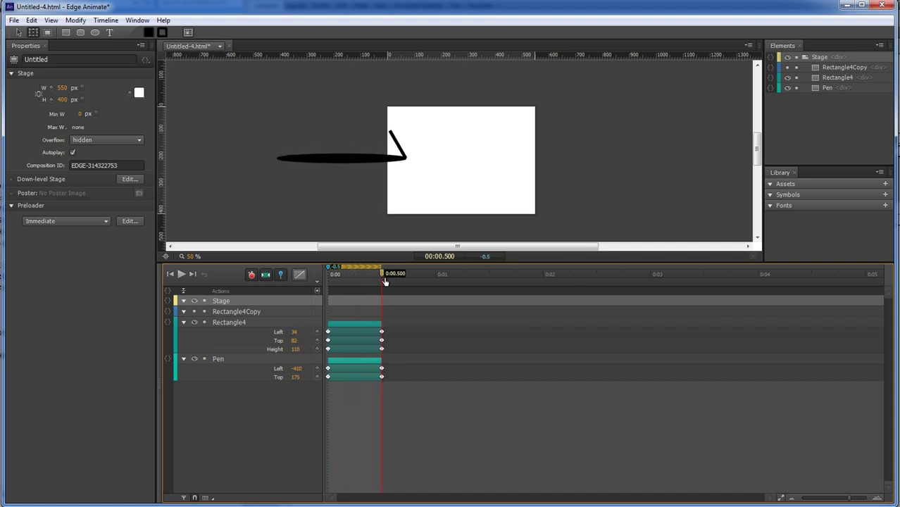
Rename Rectangle4 to Firstline and Rectangle4Copy to SecondLine
double_click(231, 321)
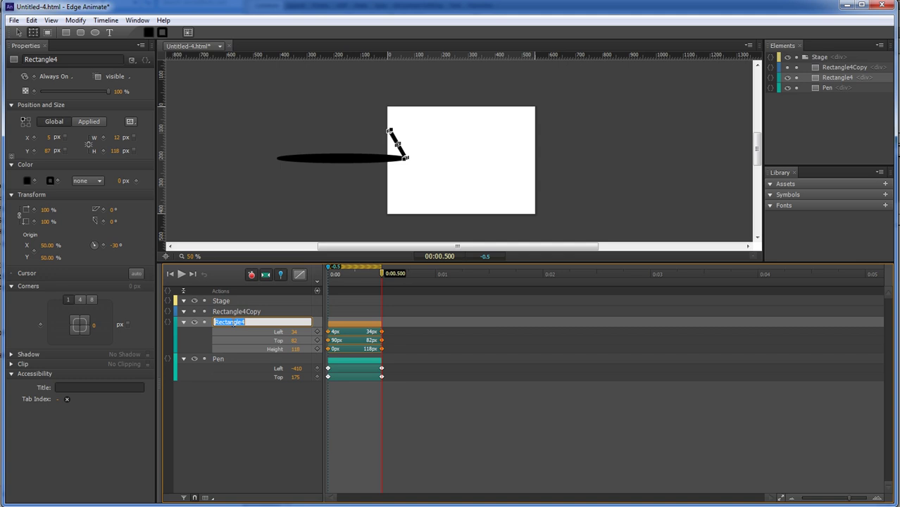
text(Firstline)
key(Return)
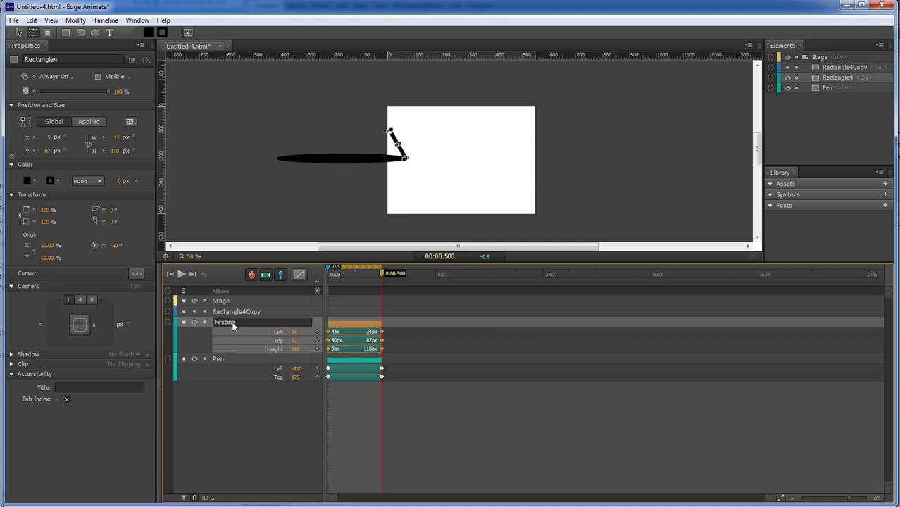
double_click(233, 311)
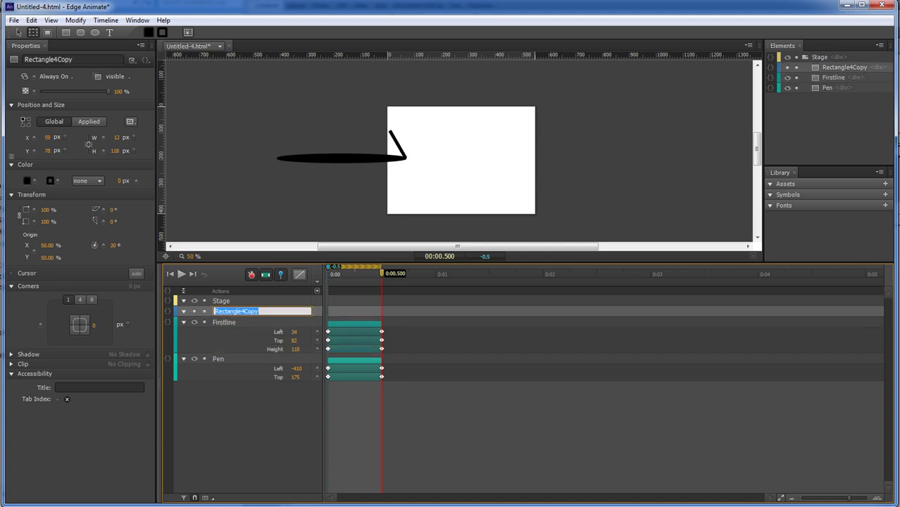
text(SecondLine)
key(Return)
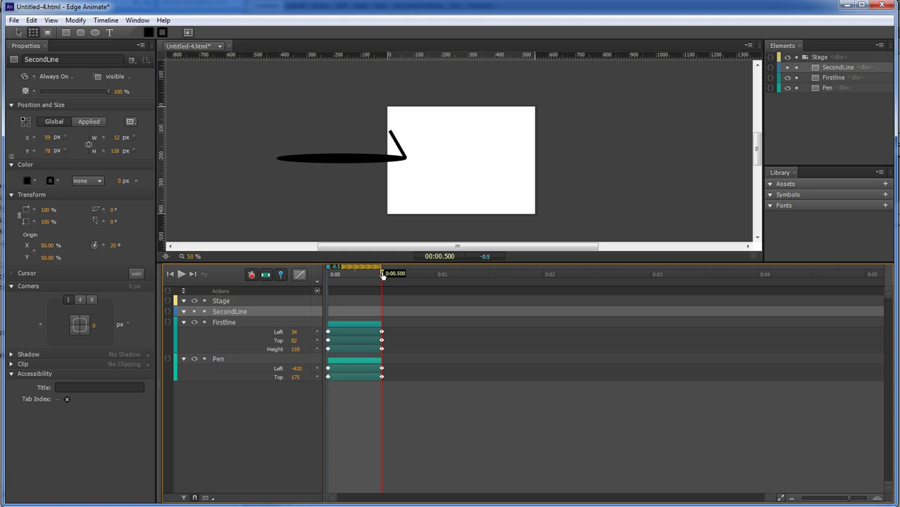
Unhide SecondLine, pin the playhead at 0:00.660, and start editing SecondLine's height
click(195, 312)
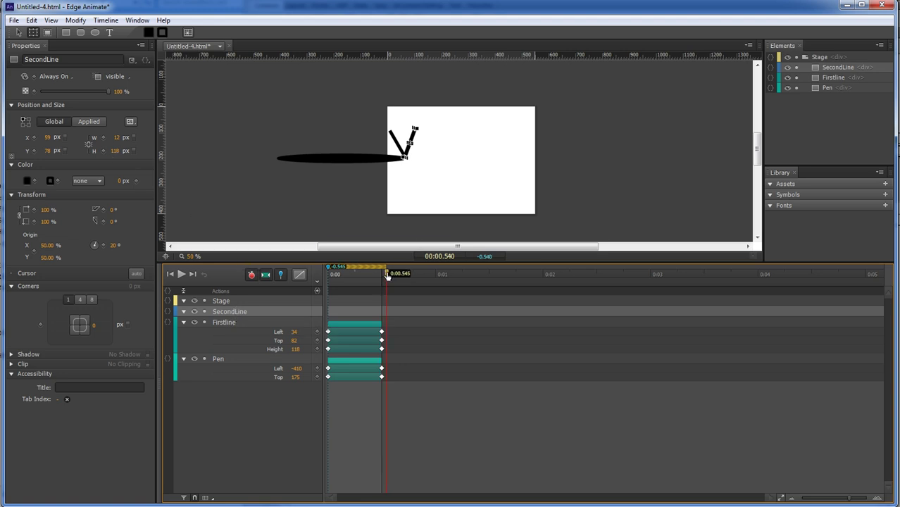
key(p)
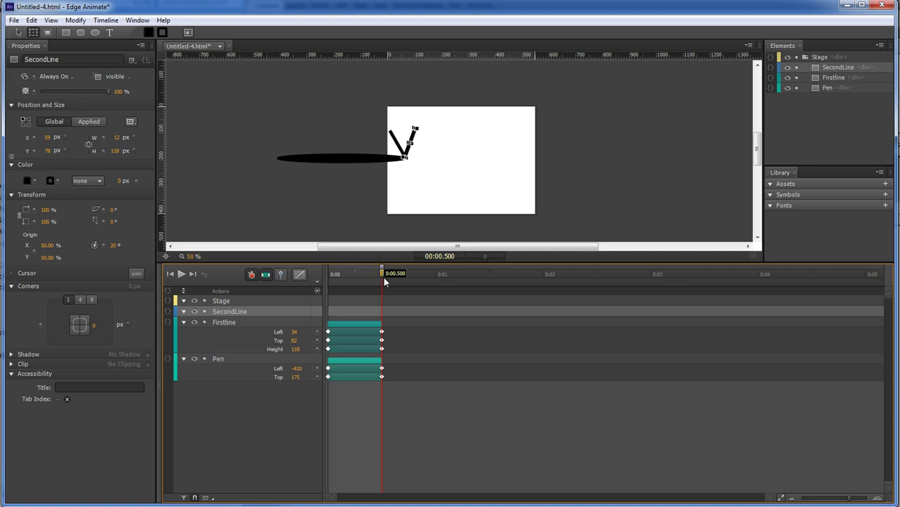
mouse_move(383, 276)
mouse_down()
mouse_move(414, 277)
mouse_move(399, 279)
mouse_up()
key(p)
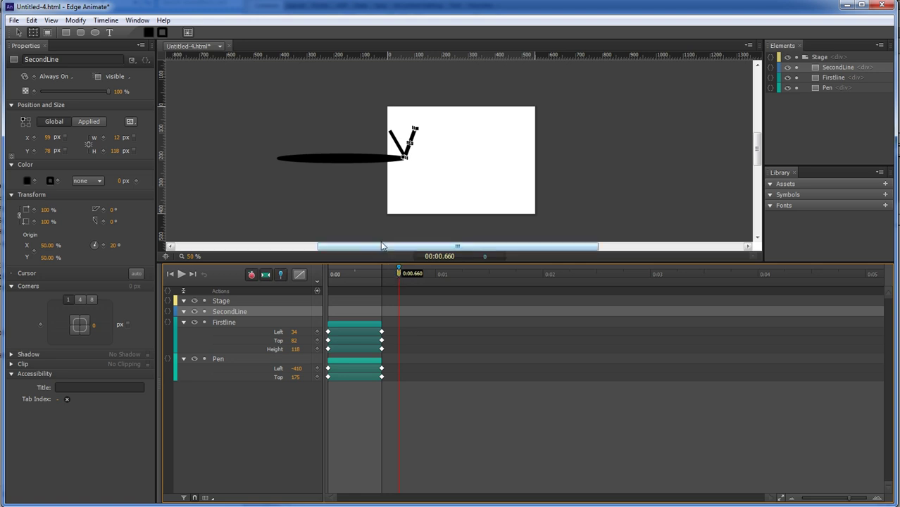
click(116, 151)
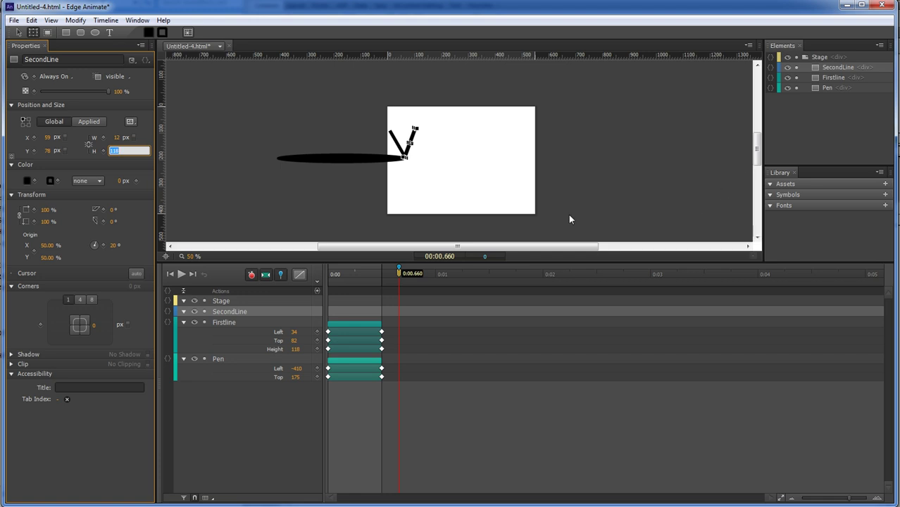
key(ctrl+equal)
key(ctrl+equal)
key(ctrl+equal)
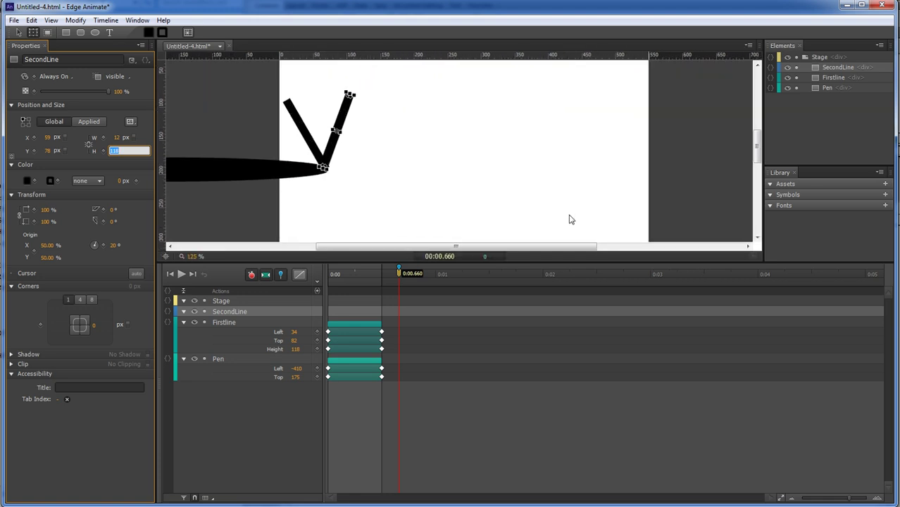
key(ctrl+equal)
key(ctrl+equal)
key(ctrl+equal)
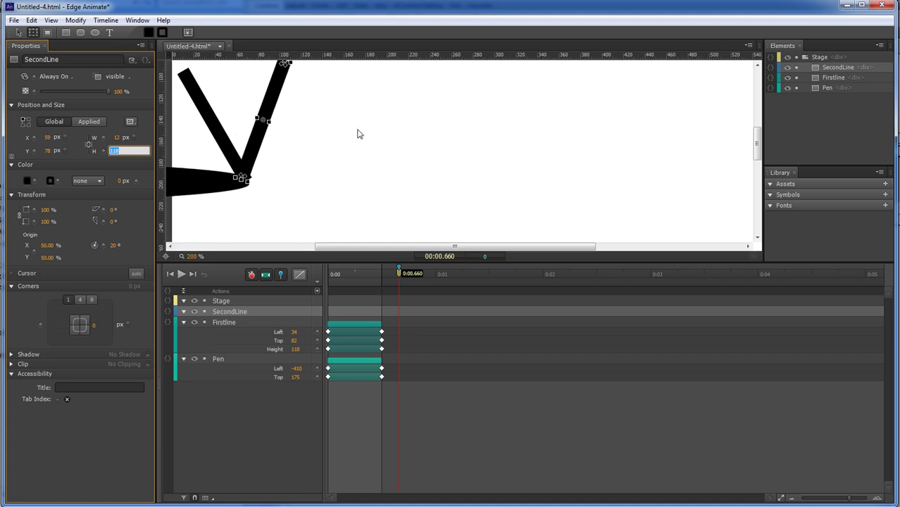
drag(756, 145, 756, 138)
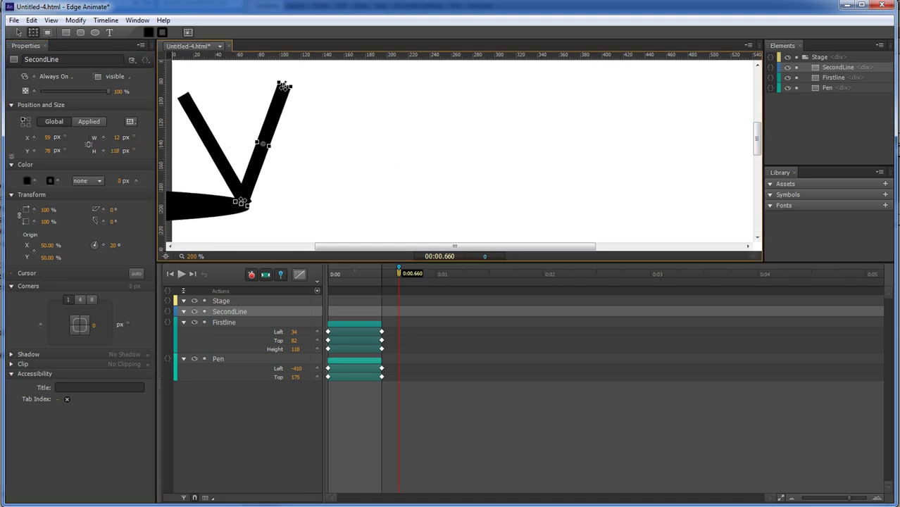
drag(283, 85, 279, 95)
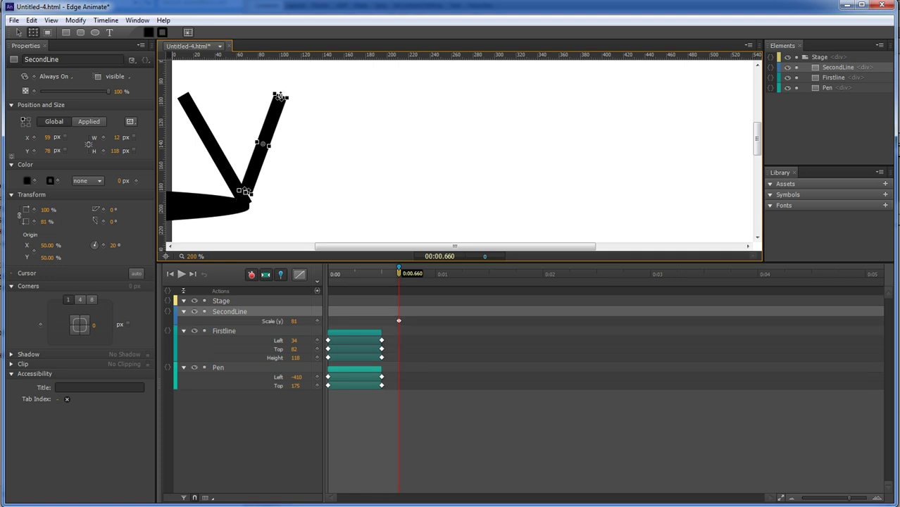
key(ctrl+z)
key(ctrl+z)
click(66, 33)
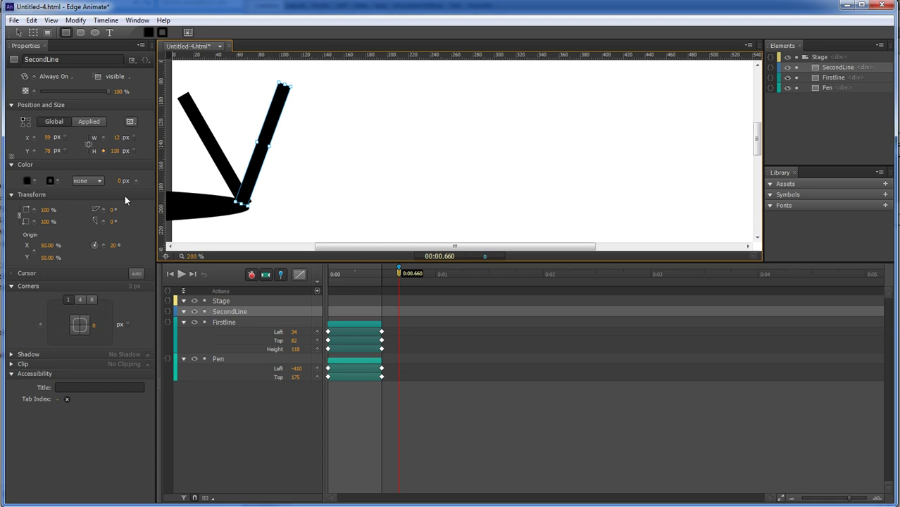
click(228, 322)
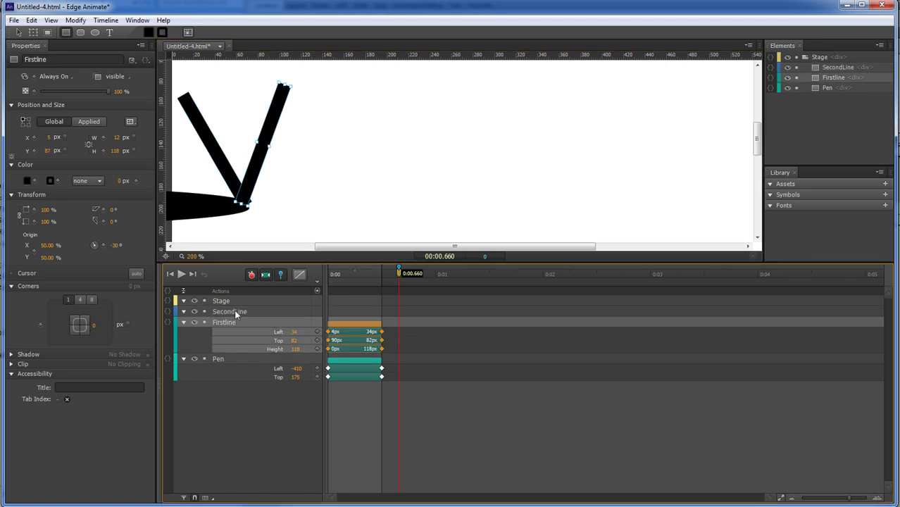
click(267, 145)
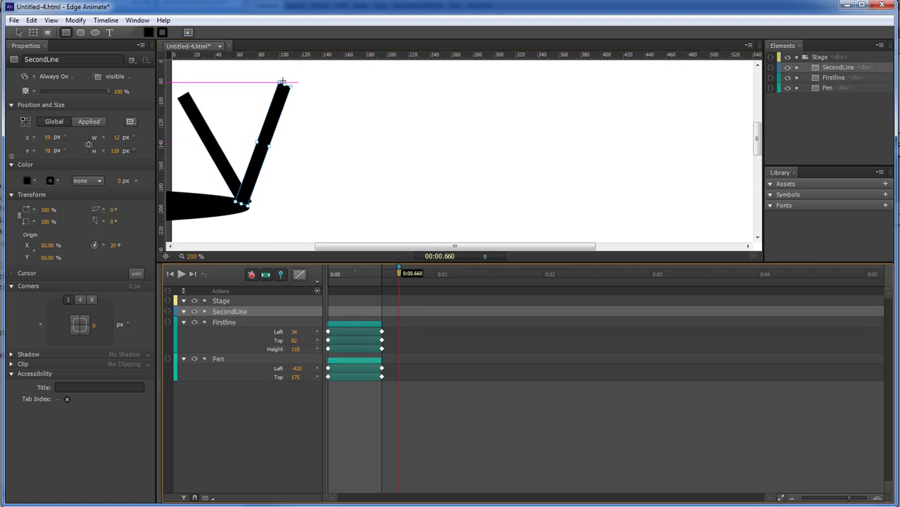
click(321, 107)
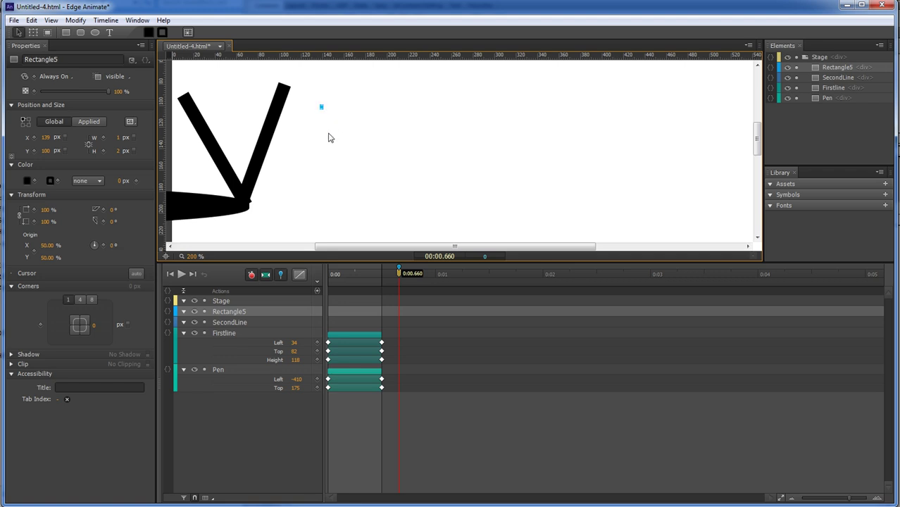
key(Delete)
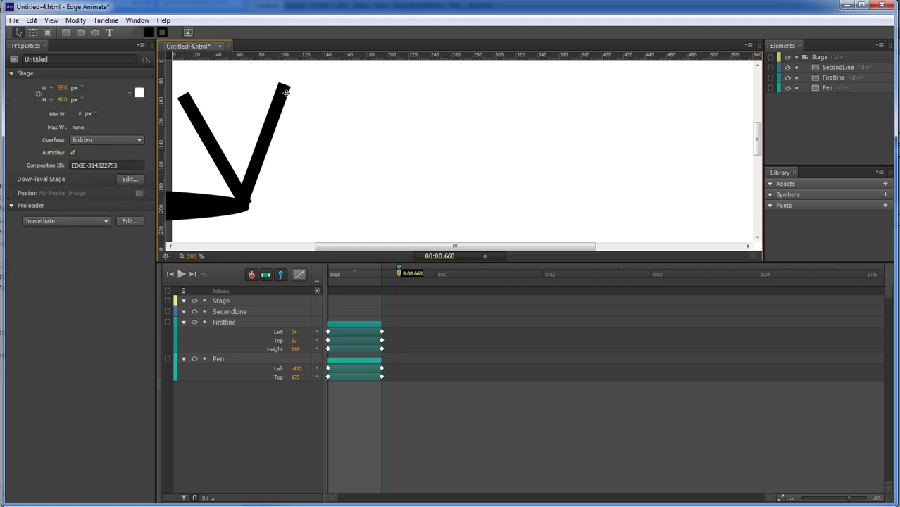
Collapse SecondLine to 1 px, then at 0:01 set its height to 119 and move it into the V
click(285, 92)
drag(282, 89, 242, 203)
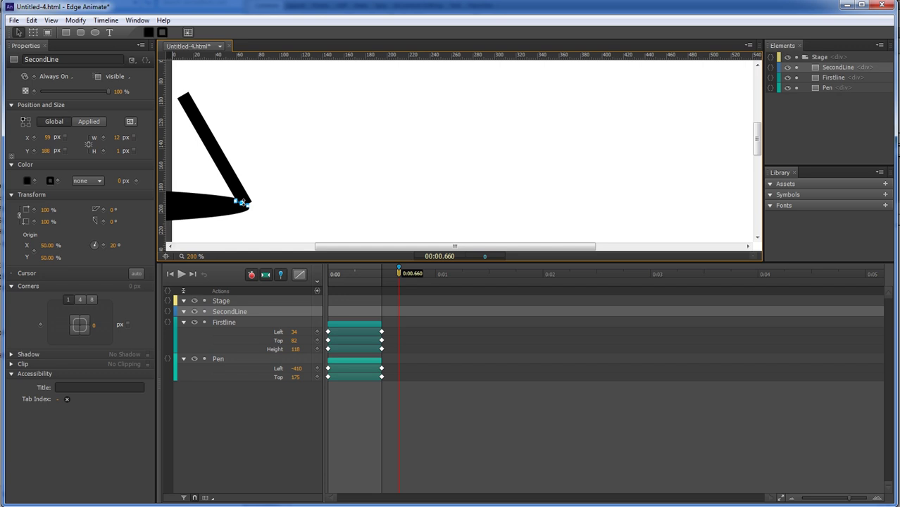
drag(399, 276, 435, 277)
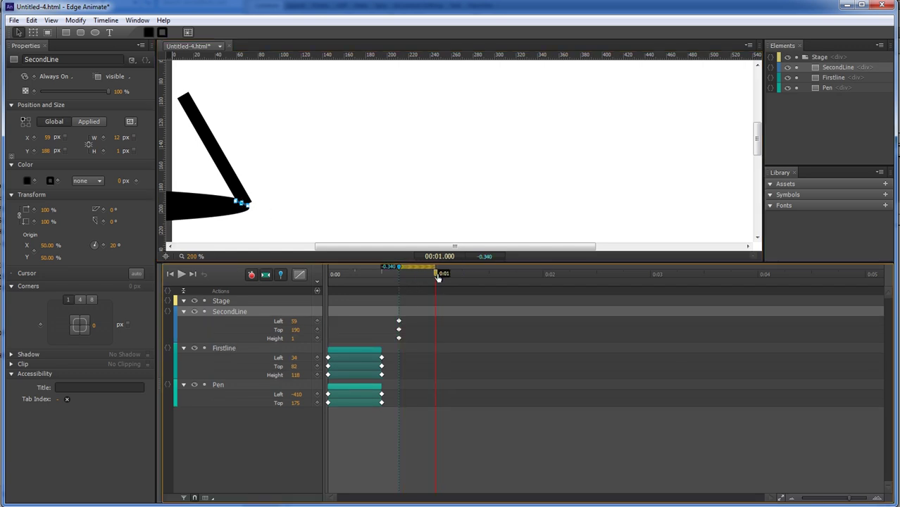
click(117, 151)
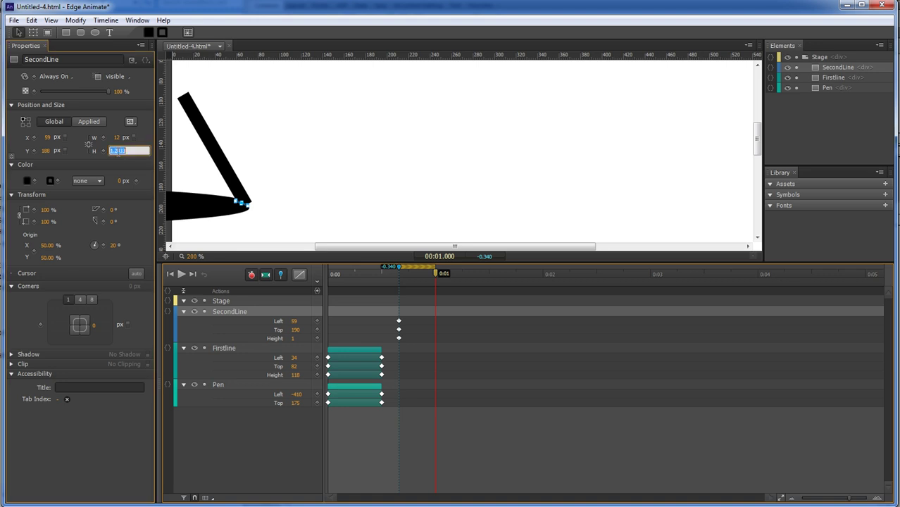
text(11)
text(9)
key(Return)
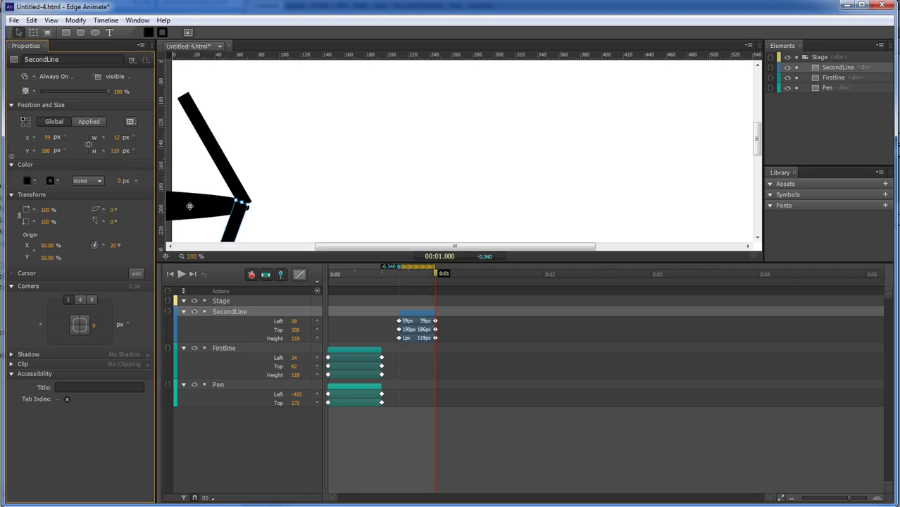
drag(239, 222, 280, 108)
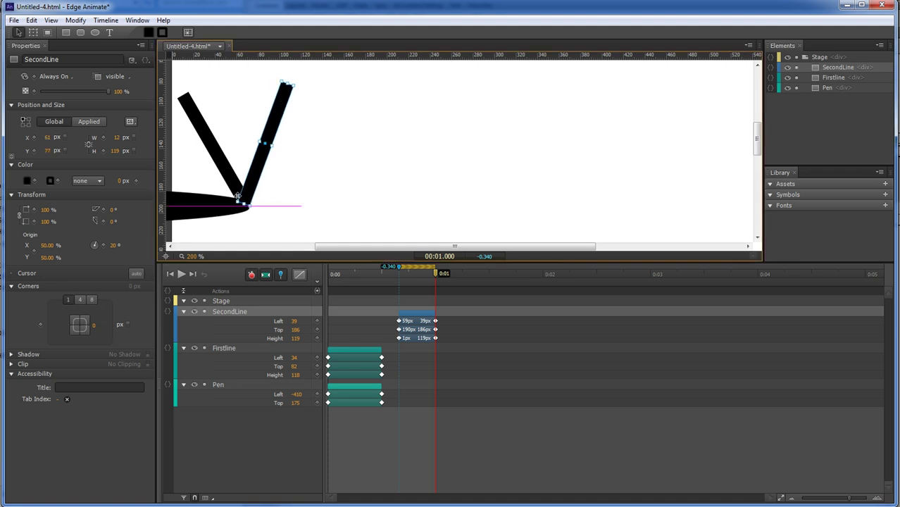
At 0:01 move the Pen to SecondLine's top tip, then return the playhead to 0:00.660
click(216, 211)
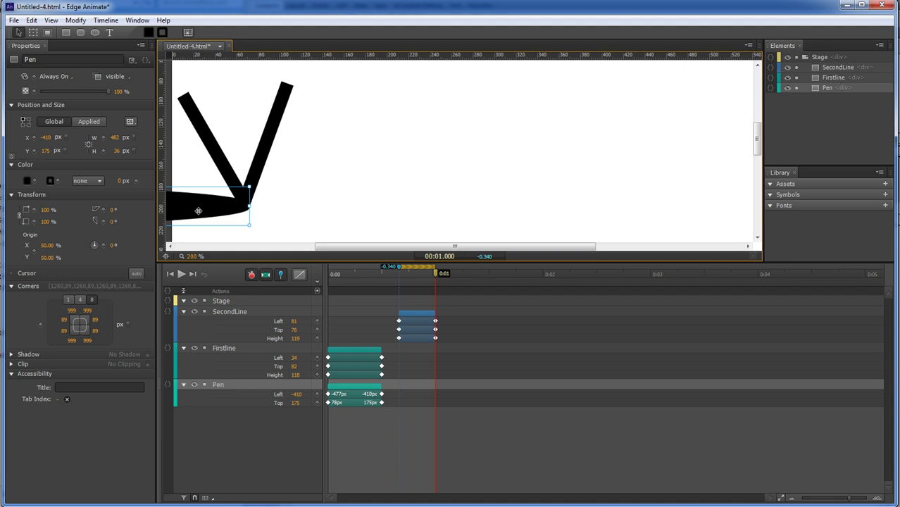
drag(199, 210, 237, 90)
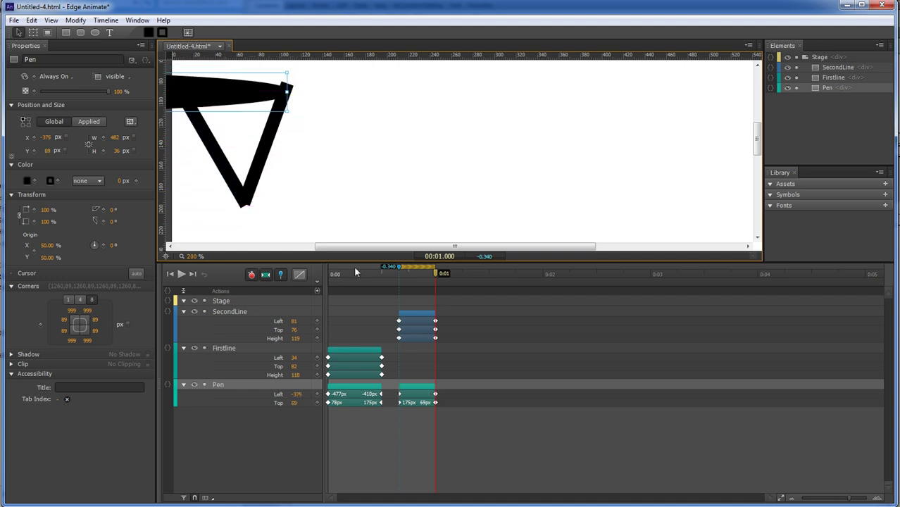
drag(435, 273, 400, 286)
Set SecondLine's starting height at 0:00.660 to 0
click(380, 344)
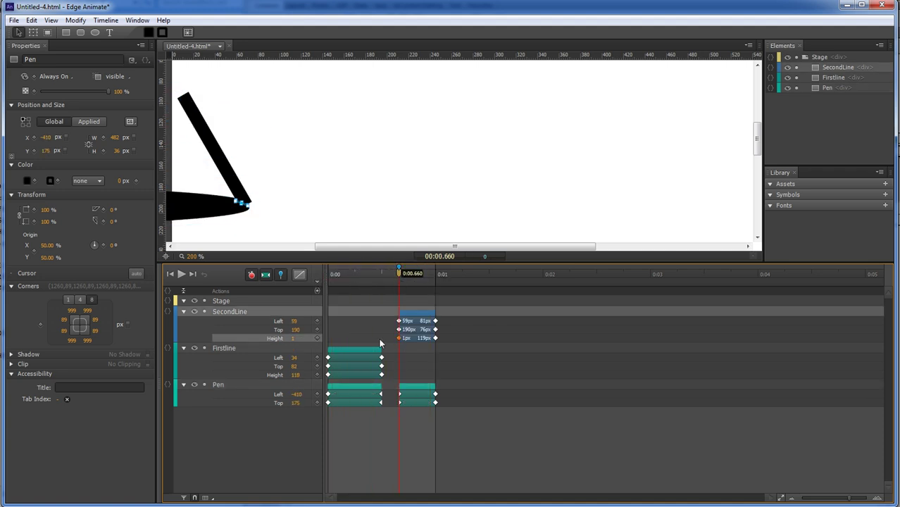
text(0)
key(Return)
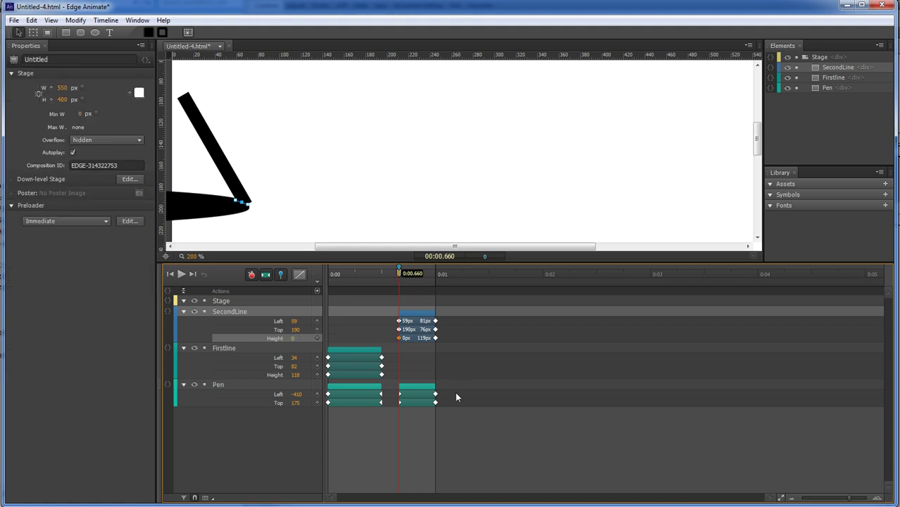
Shift the second-stroke keyframes later, lengthen the first-stroke tweens for Firstline and Pen, then rewind
drag(431, 413, 442, 315)
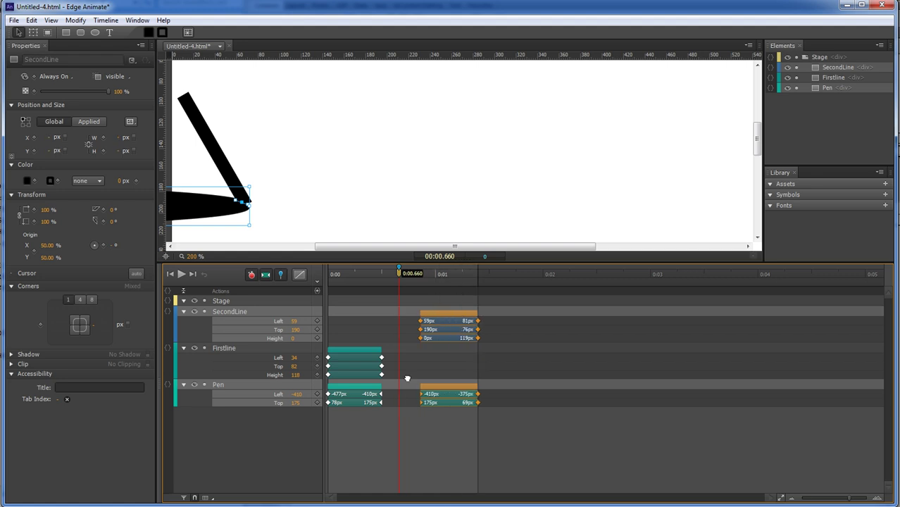
drag(391, 423, 394, 359)
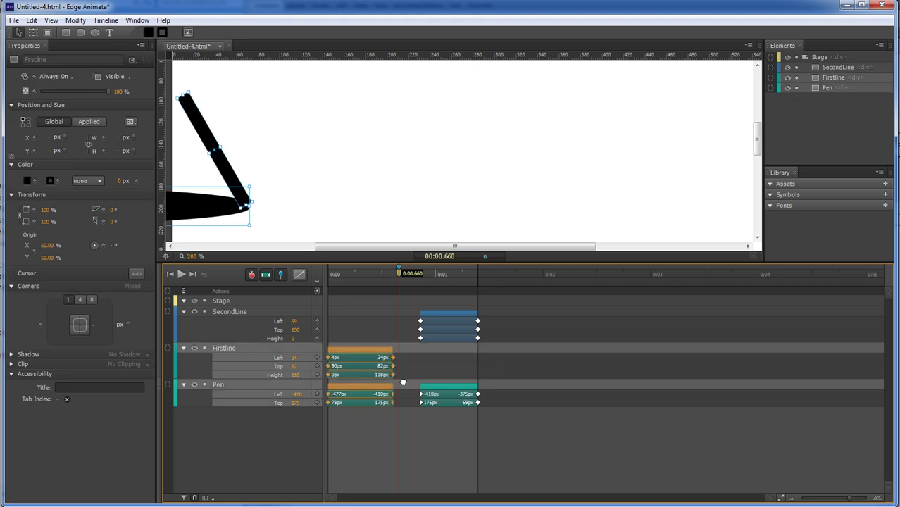
click(409, 425)
click(373, 431)
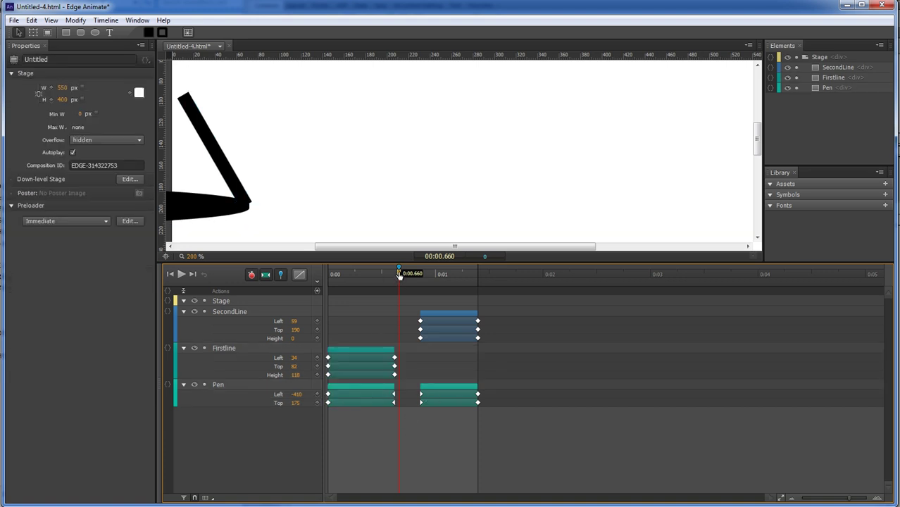
drag(399, 274, 328, 275)
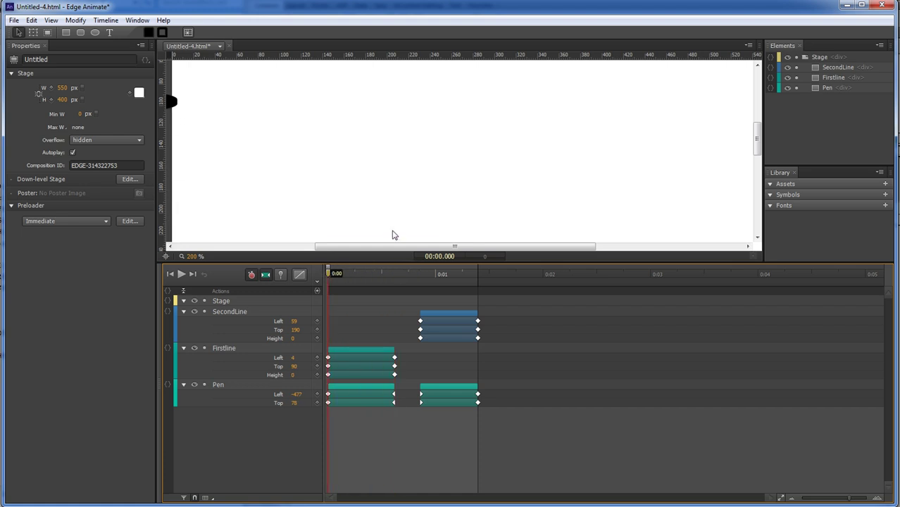
key(ctrl+minus)
key(ctrl+minus)
key(ctrl+minus)
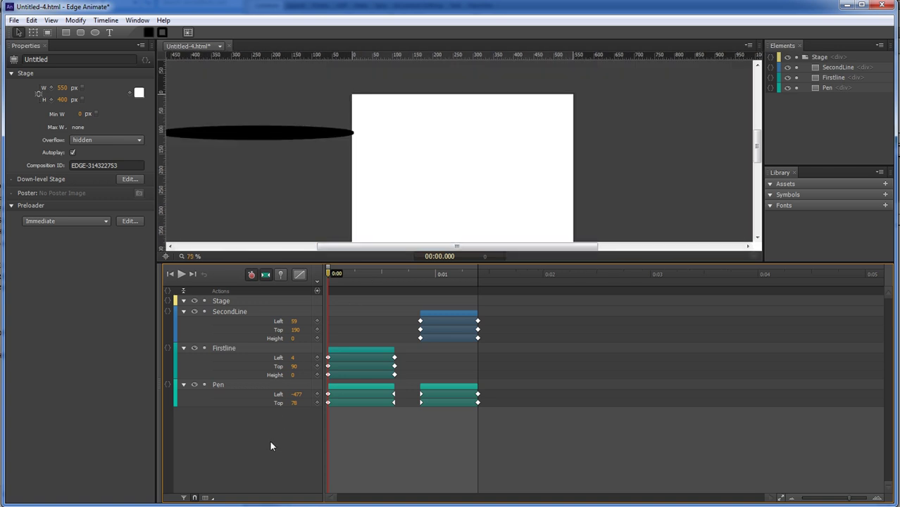
key(space)
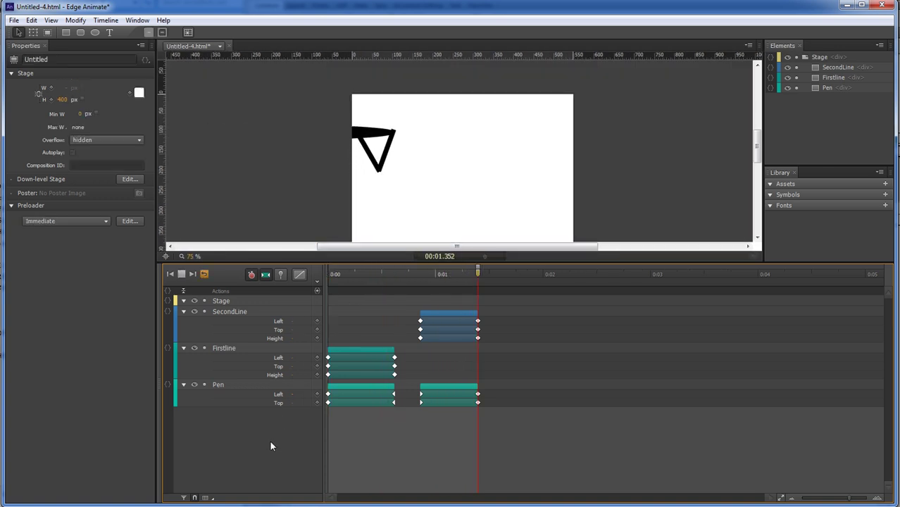
key(space)
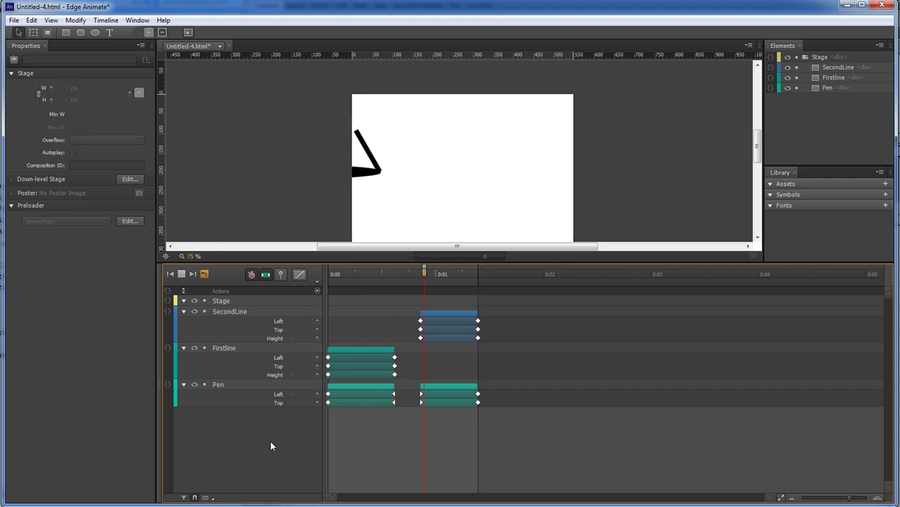
key(space)
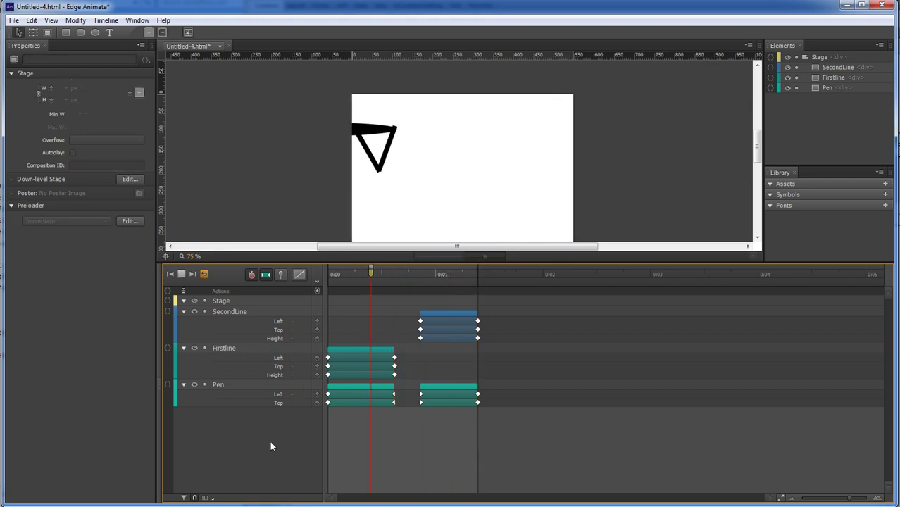
key(space)
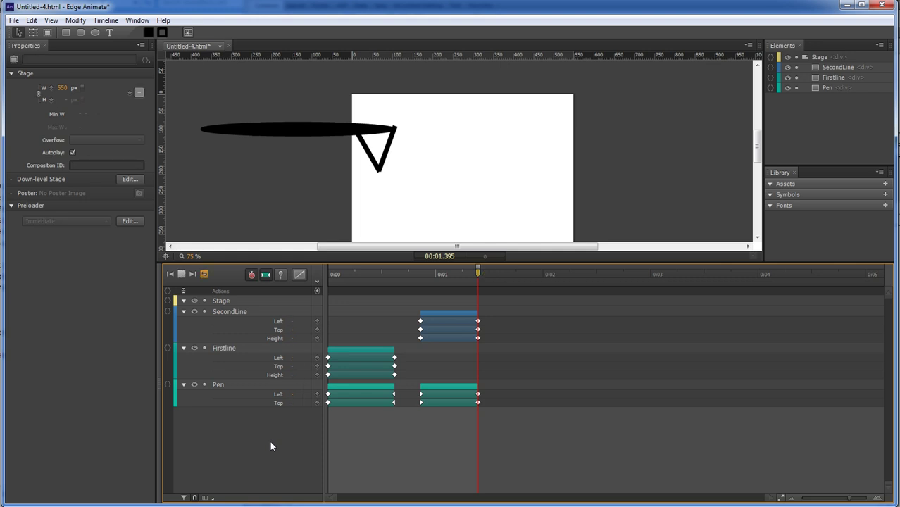
click(329, 272)
key(space)
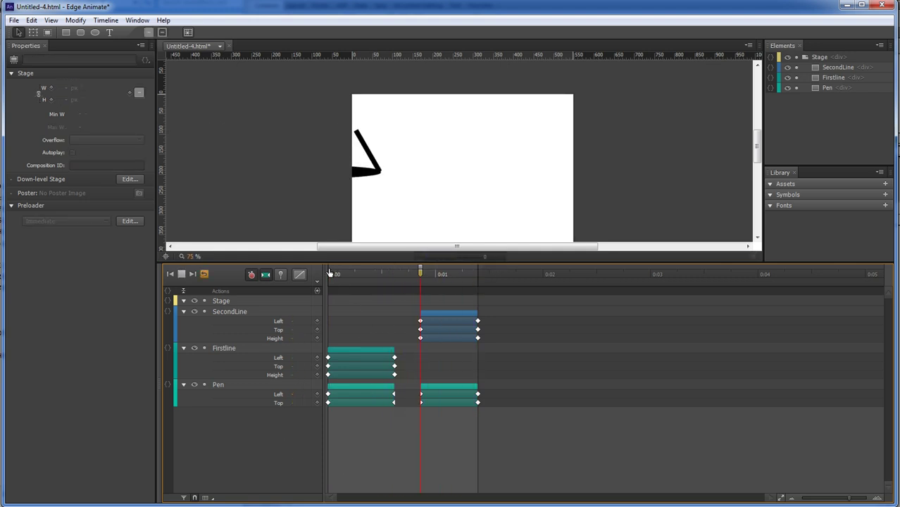
click(328, 274)
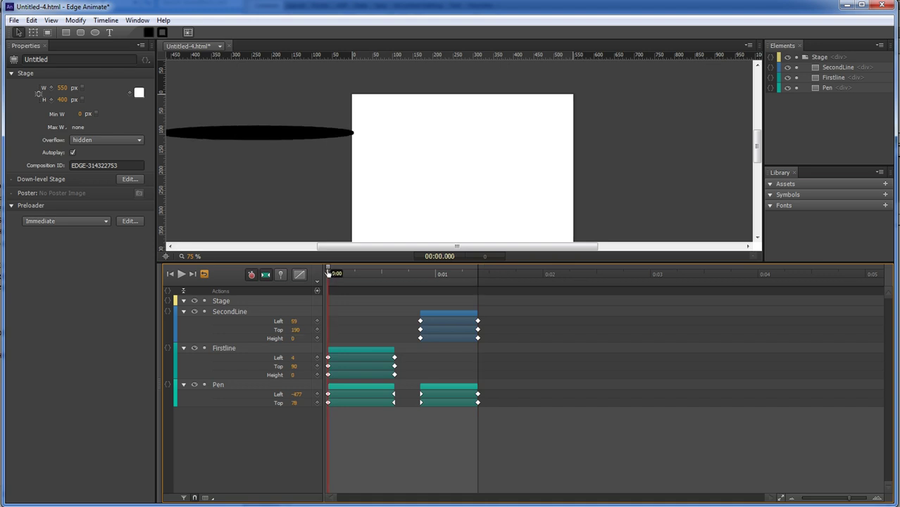
key(space)
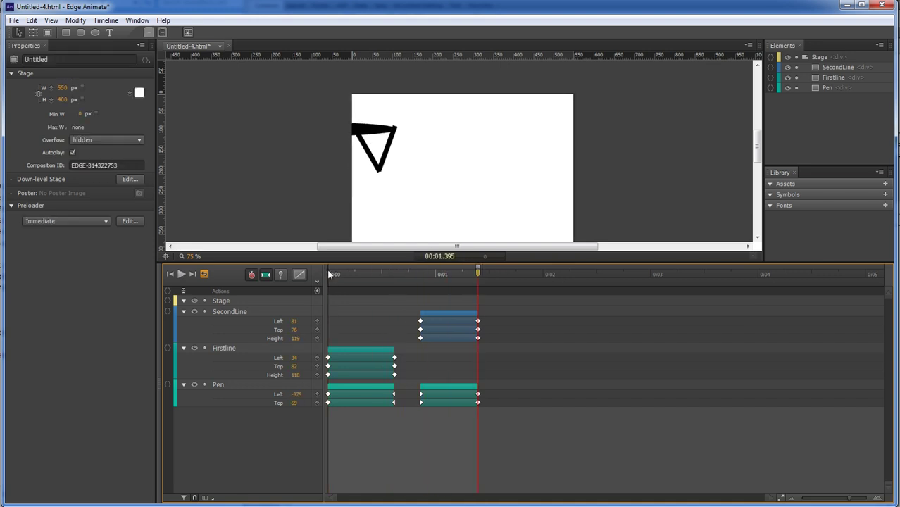